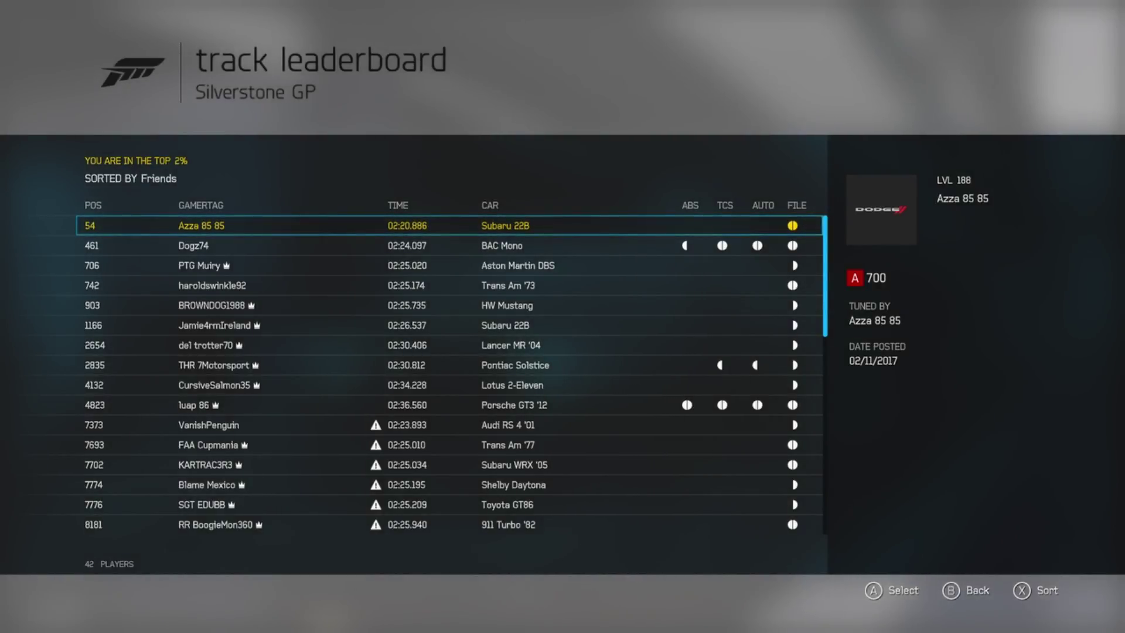
Step: Close the Silverstone GP leaderboard and reach Upgrade Shop on the Tune tab
key(Escape)
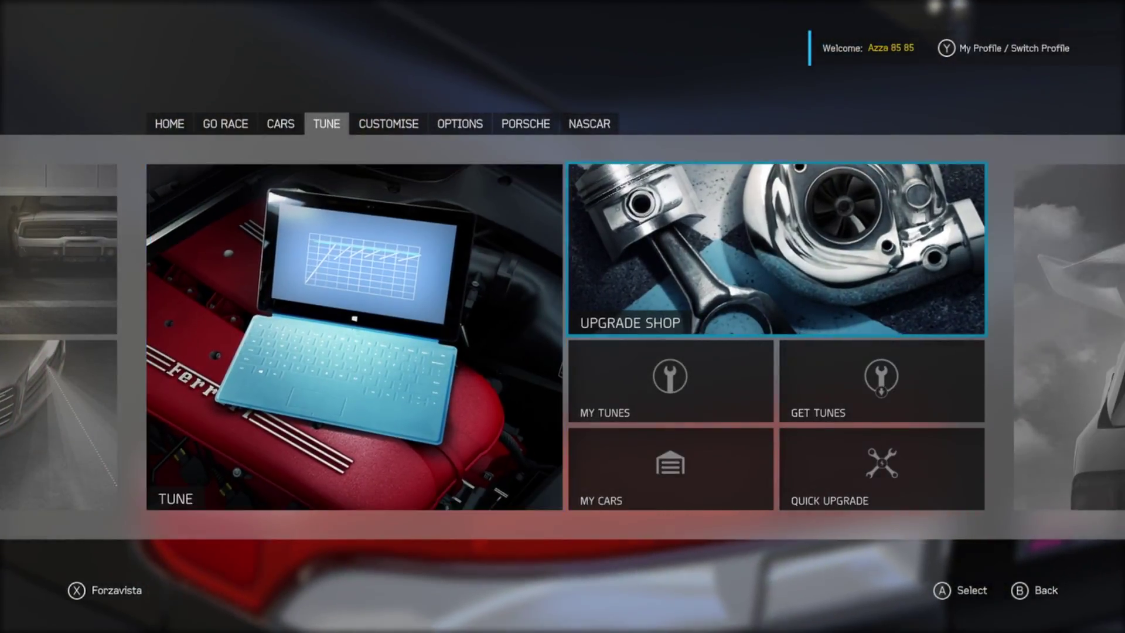
key(Left)
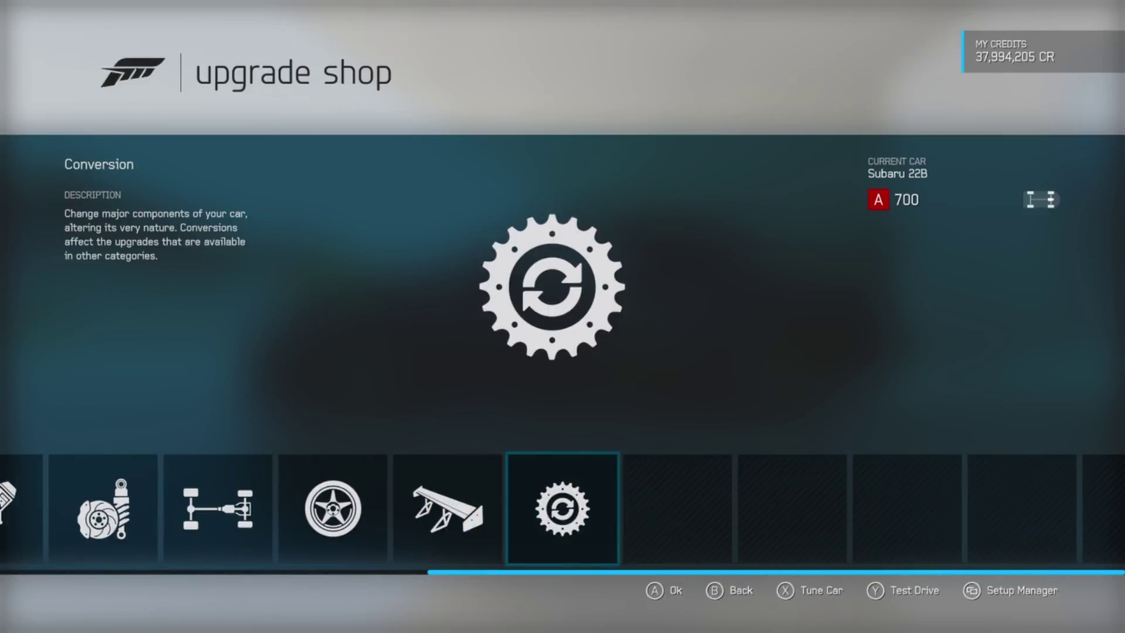
Step: Review the Subaru 22B's Drivetrain Swap conversion parts, then enter Aero and Appearance
key(Return)
key(Return)
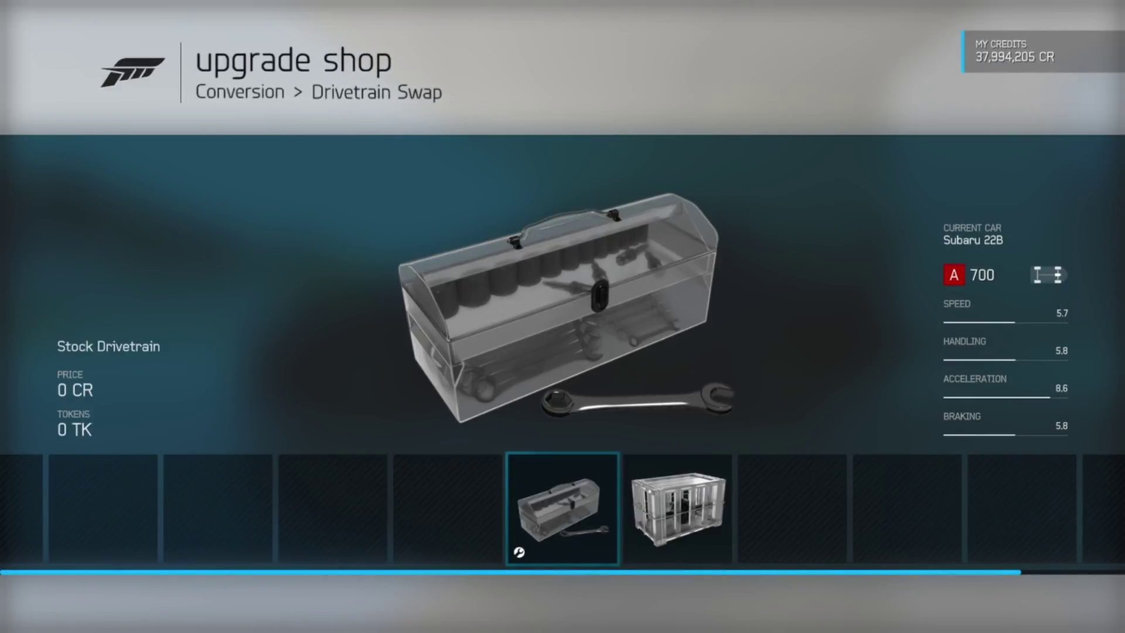
key(Escape)
key(Escape)
key(Left)
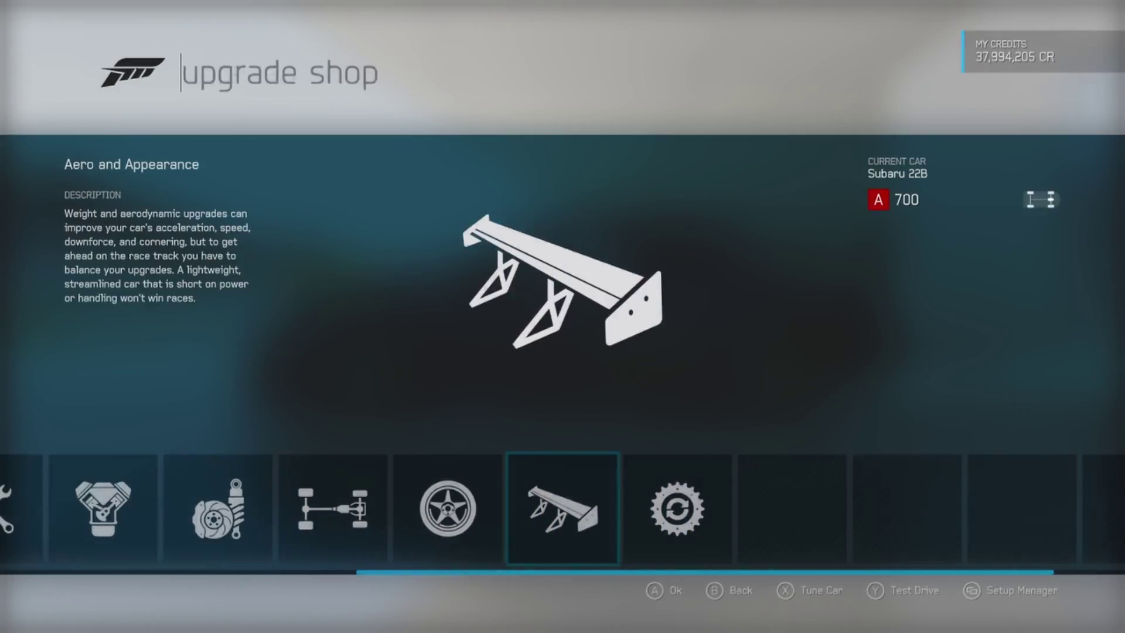
key(Return)
Step: Browse the front bumper, rear wing, side skirt and bonnet parts
key(Return)
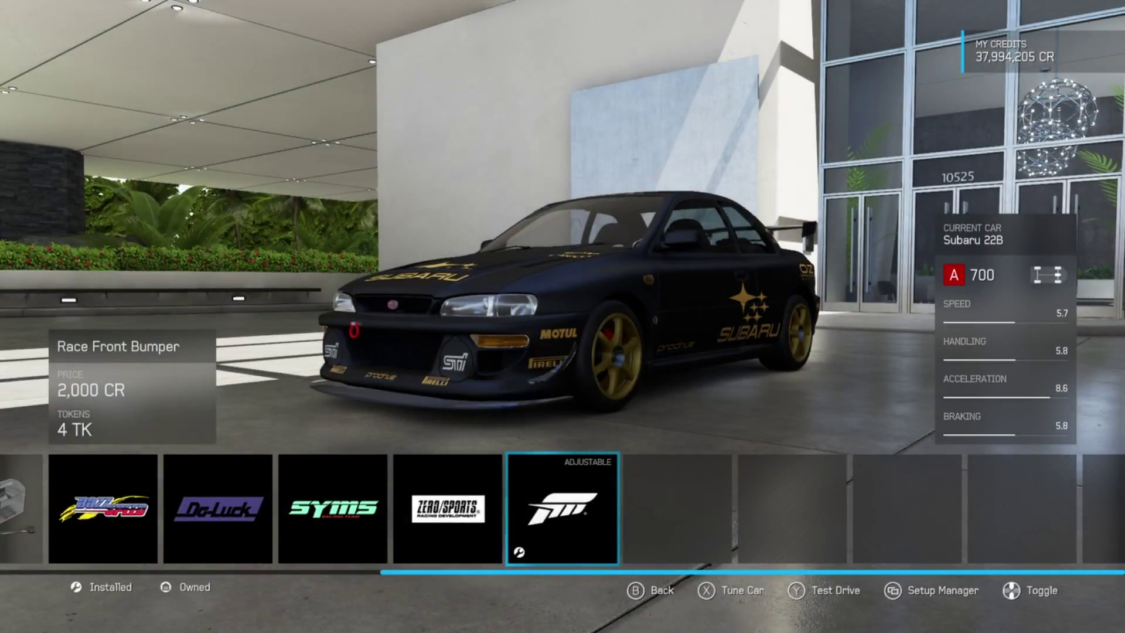
key(Escape)
key(Right)
key(Return)
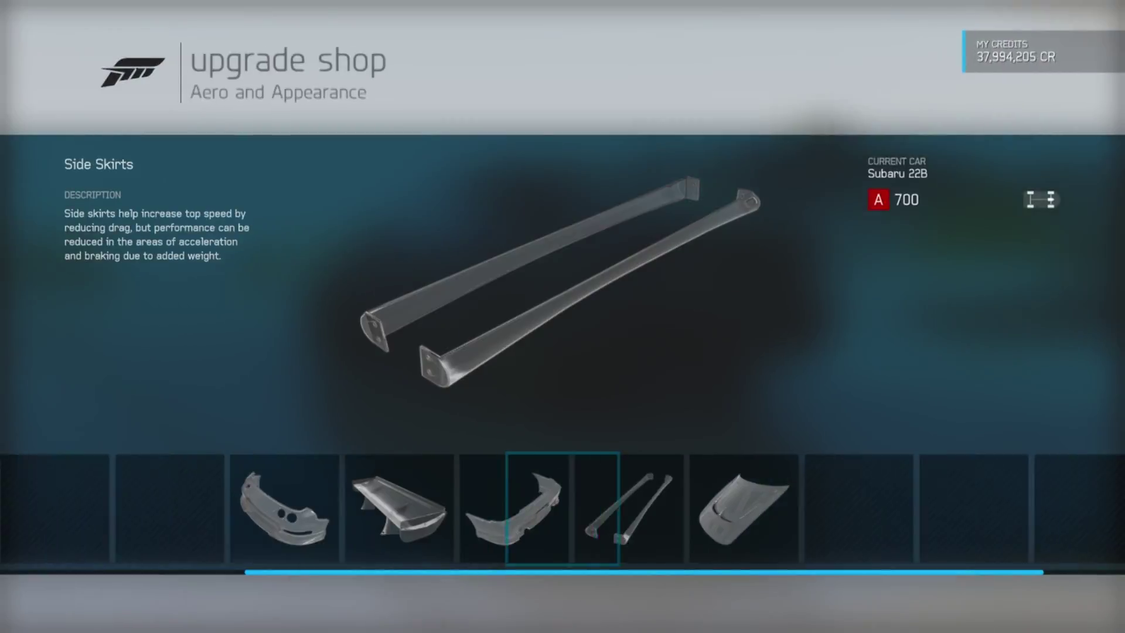
key(Return)
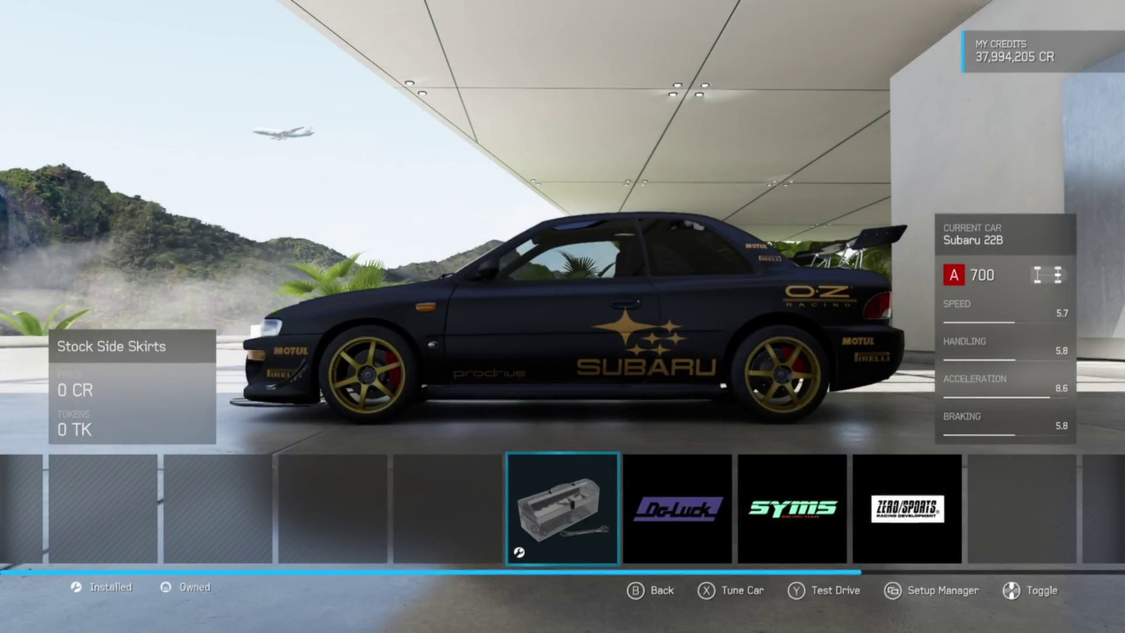
key(Escape)
key(Right)
key(Return)
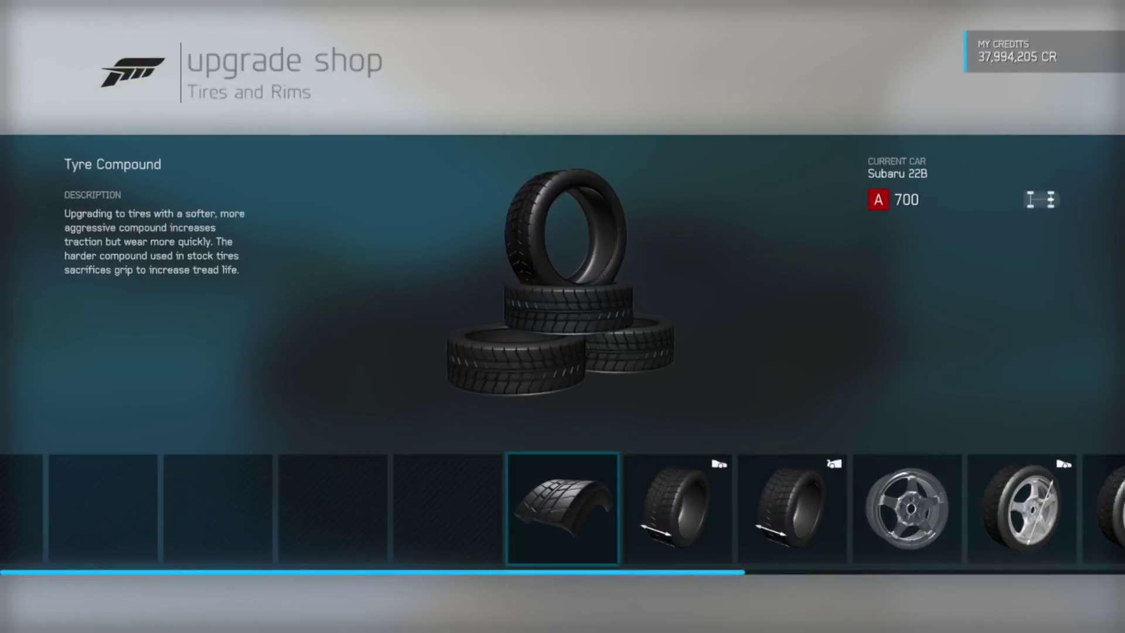
key(Return)
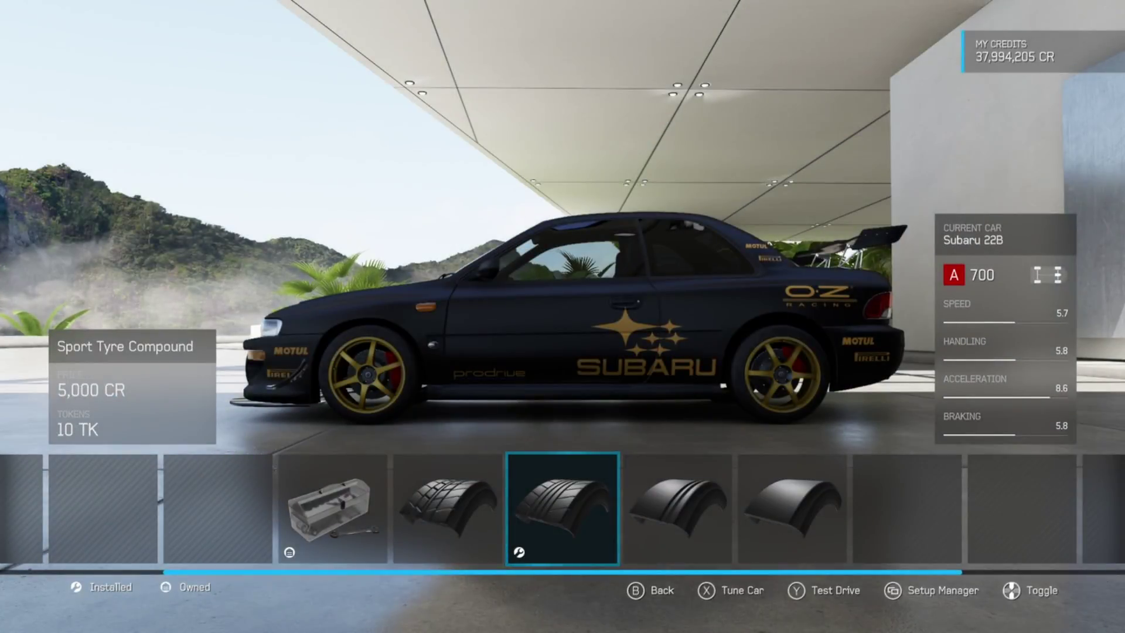
Step: Review the installed tyre compound and the front and rear tyre width options
key(Escape)
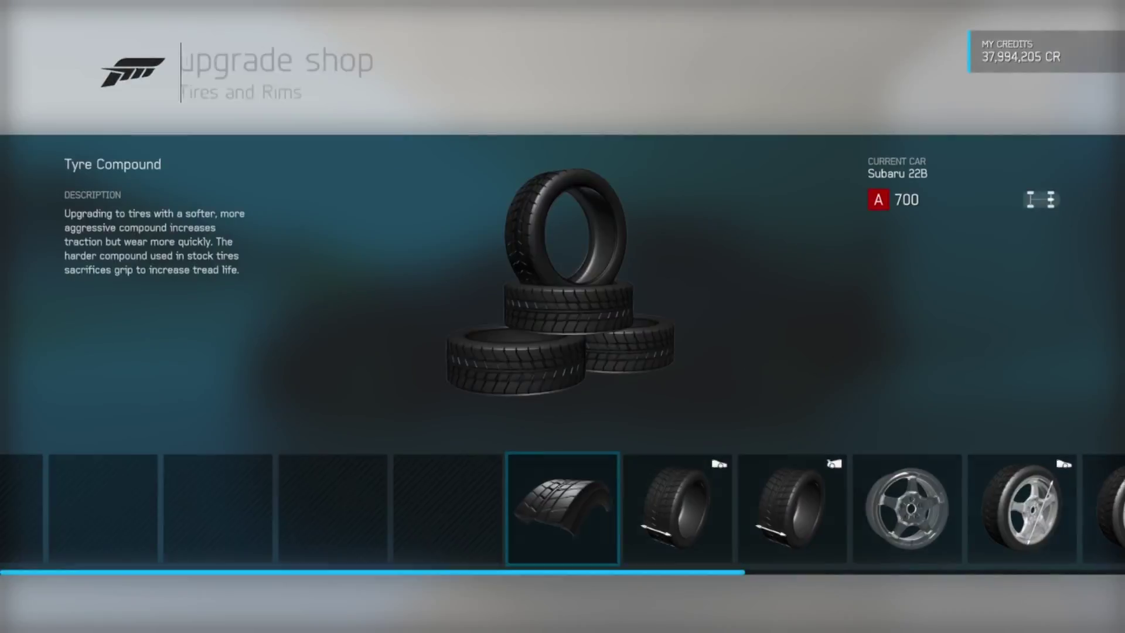
key(Right)
key(Return)
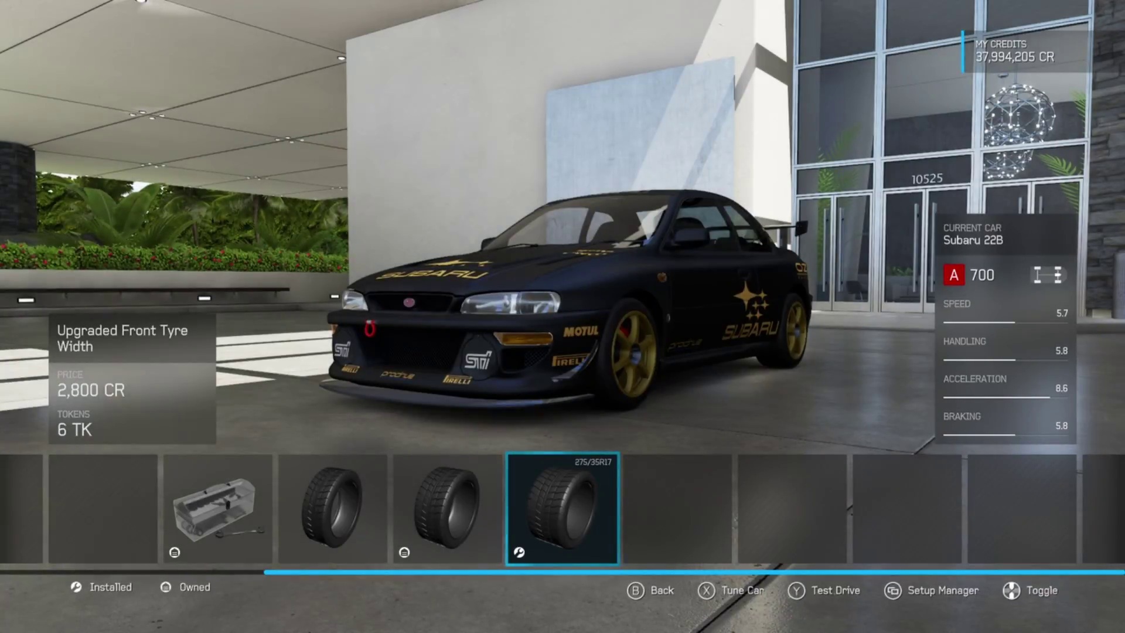
key(Escape)
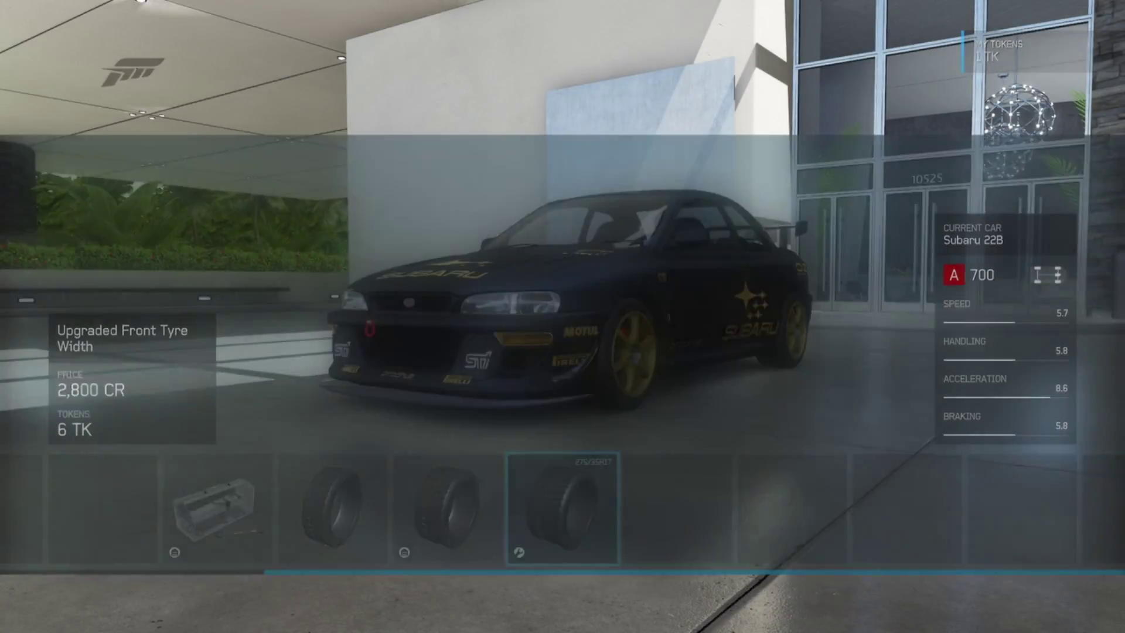
key(Right)
key(Return)
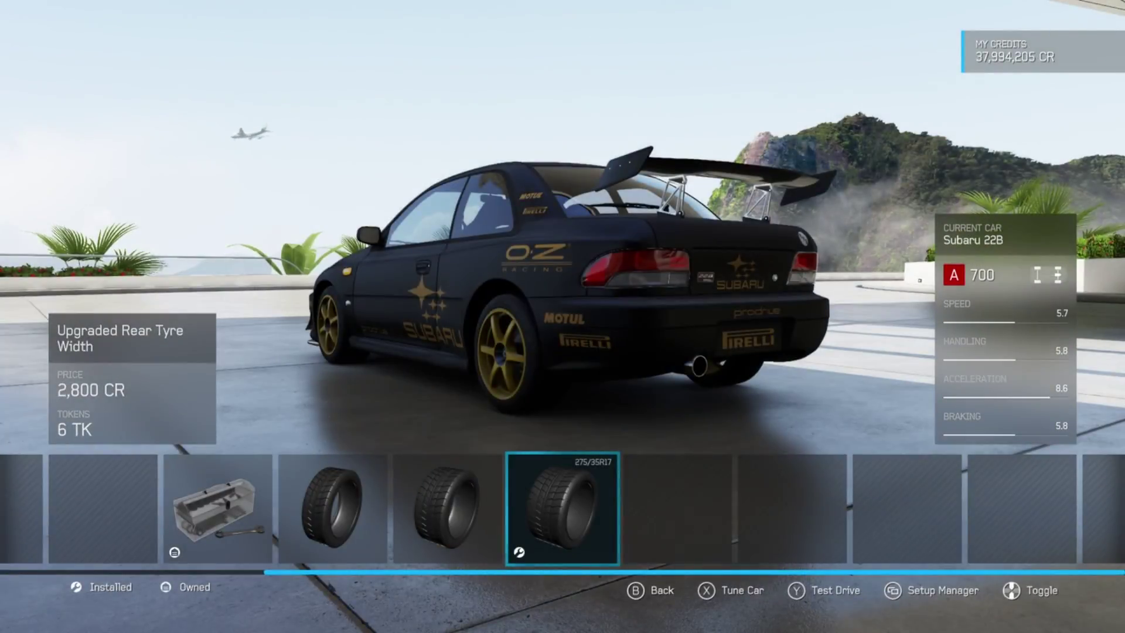
key(Escape)
Step: Preview the Pro Race 2, RE30 and CRkai rim styles on the Subaru
key(Right)
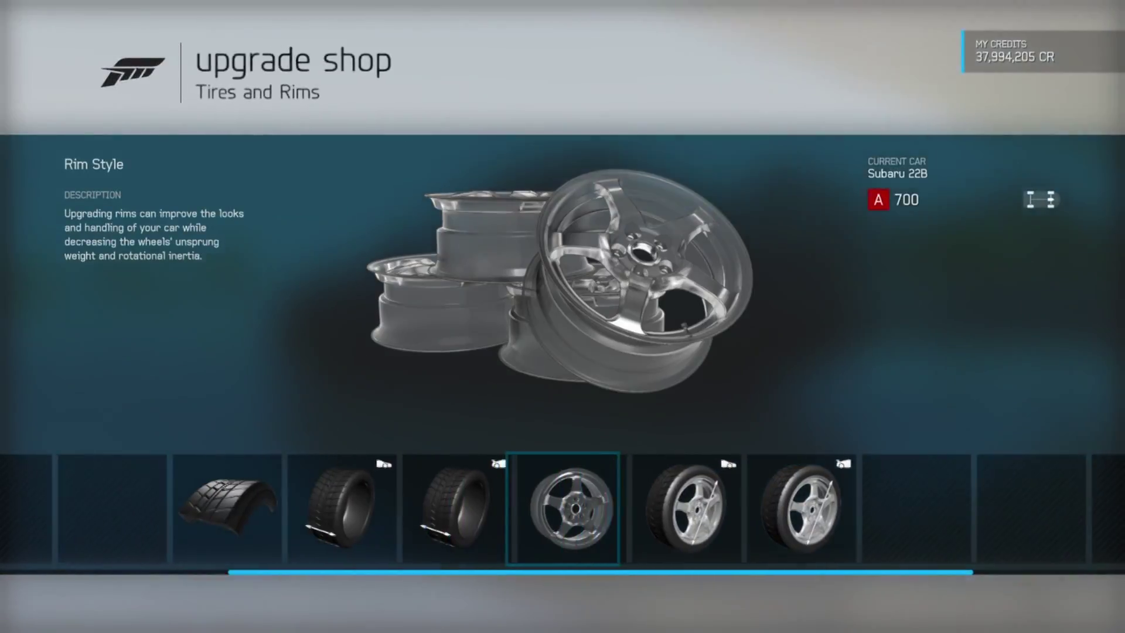
key(Return)
key(Return)
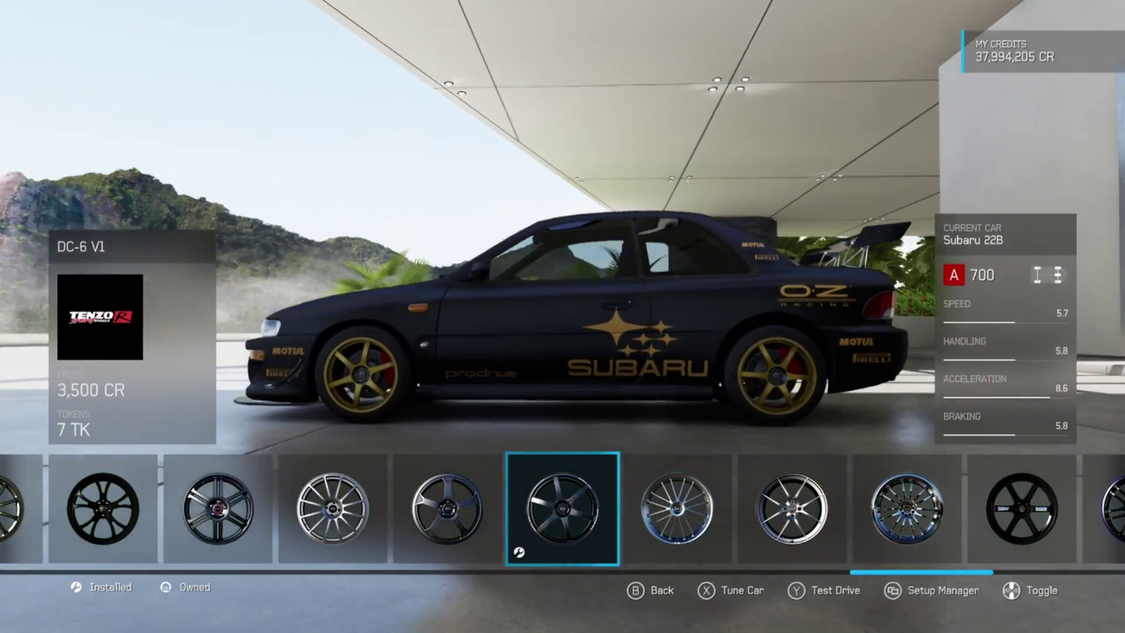
key(Left)
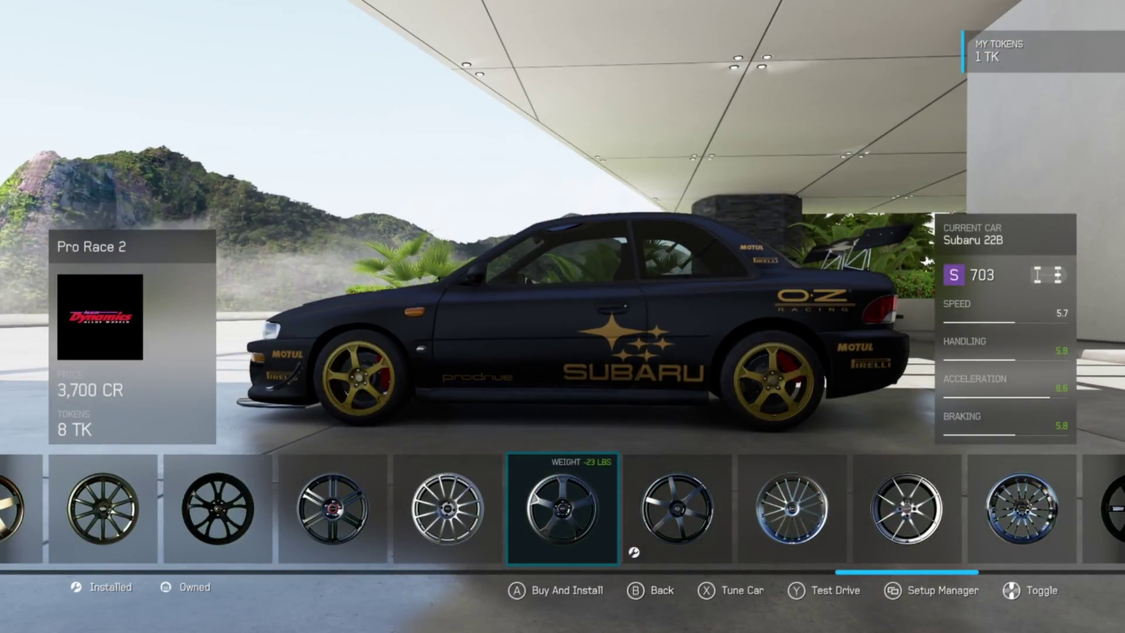
key(Right)
key(Right)
key(Right)
key(Right)
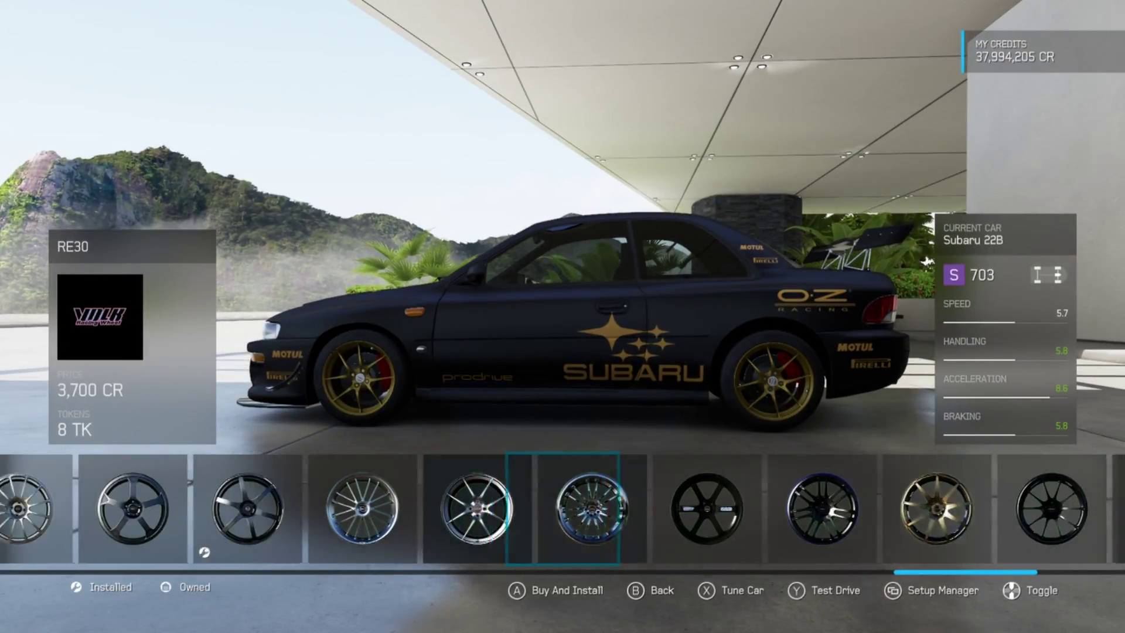
key(Right)
key(Right)
key(Right)
key(Right)
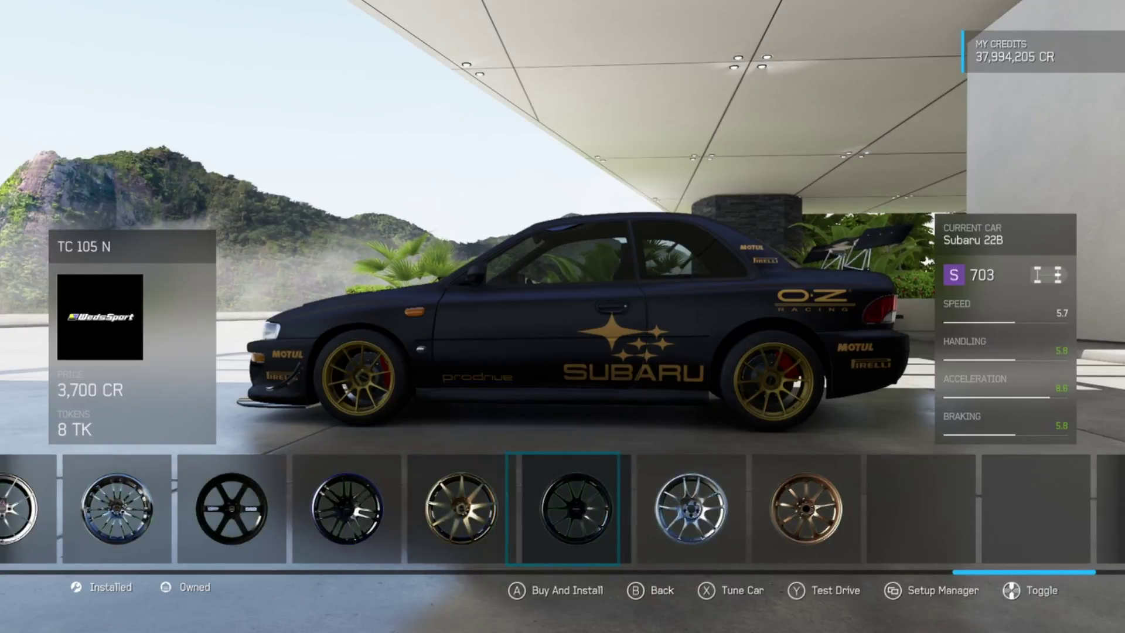
key(Right)
key(Right)
key(Left)
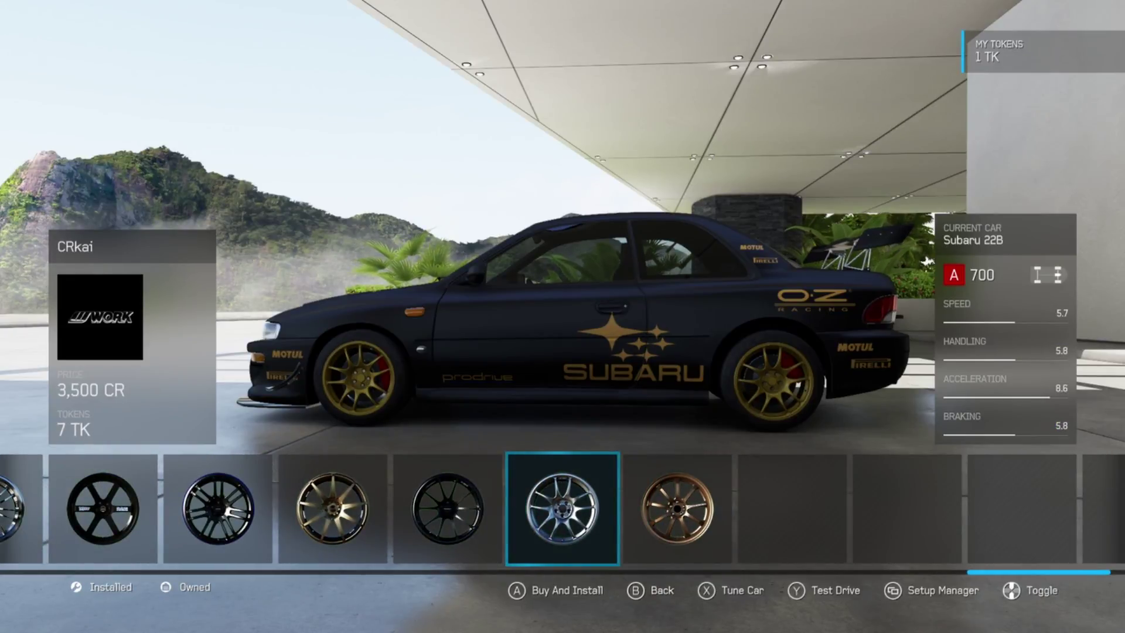
key(Escape)
Step: Check the front and rear rim size options
key(Right)
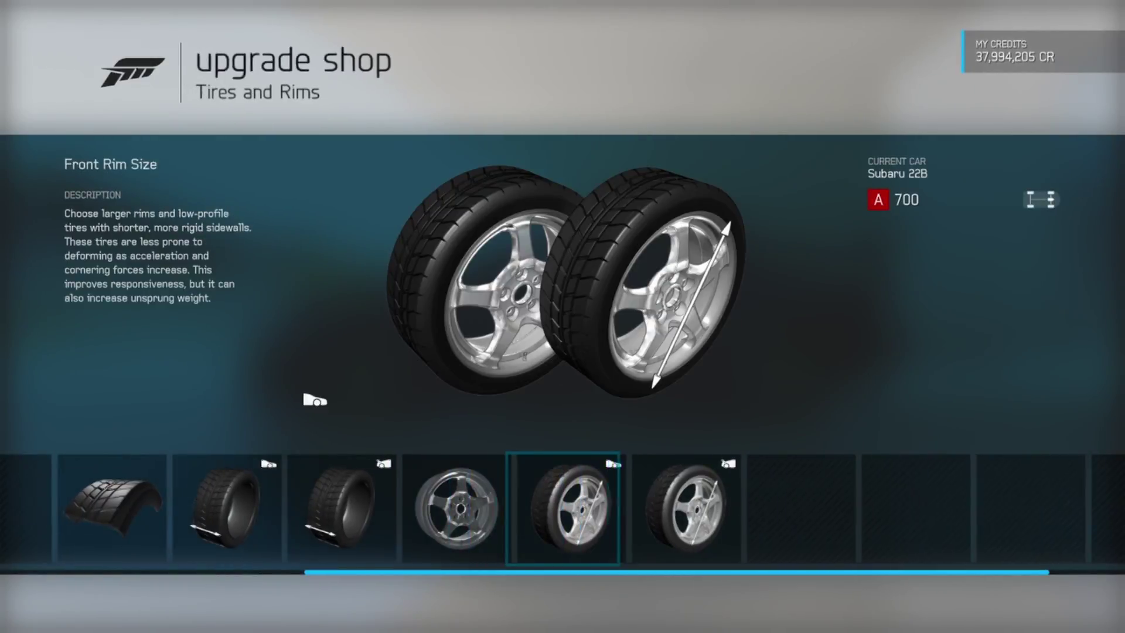
key(Return)
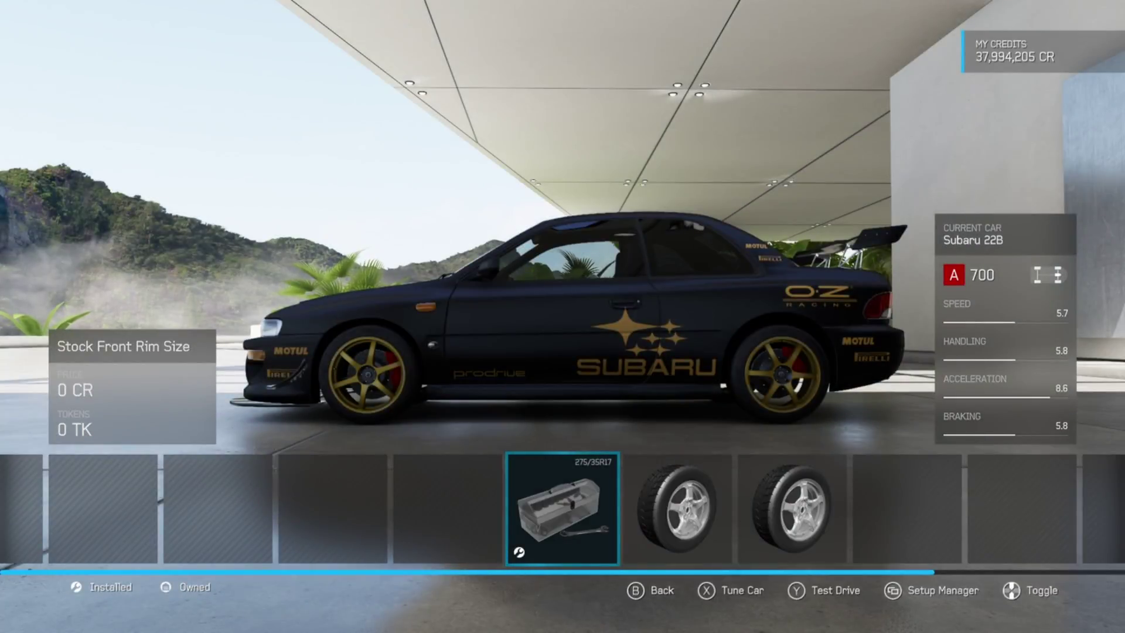
key(Escape)
key(Right)
key(Return)
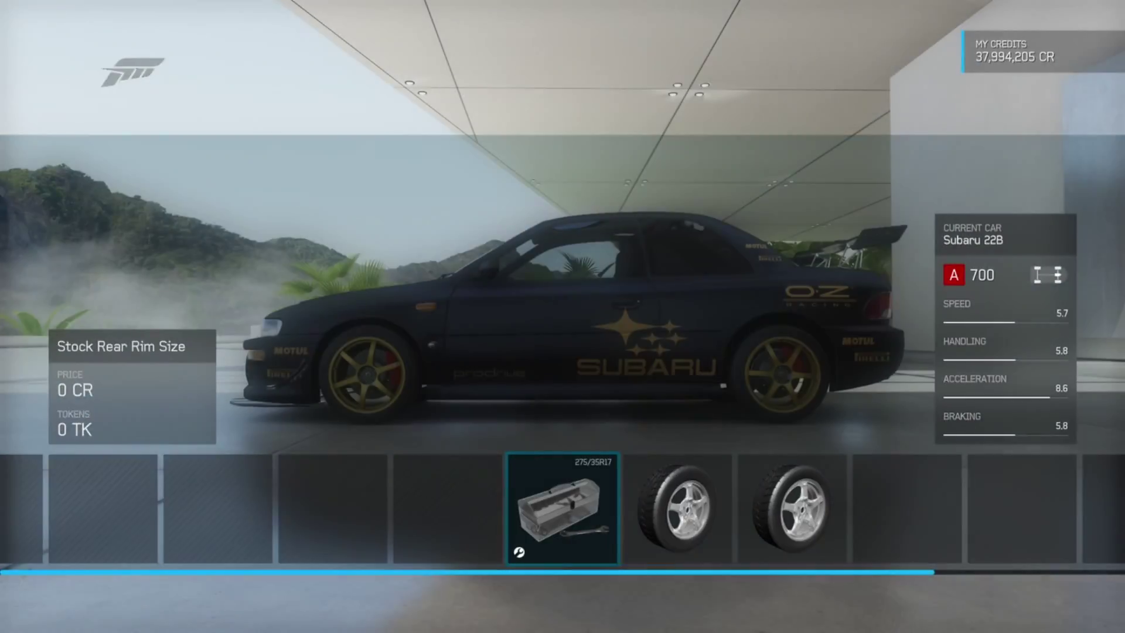
key(Escape)
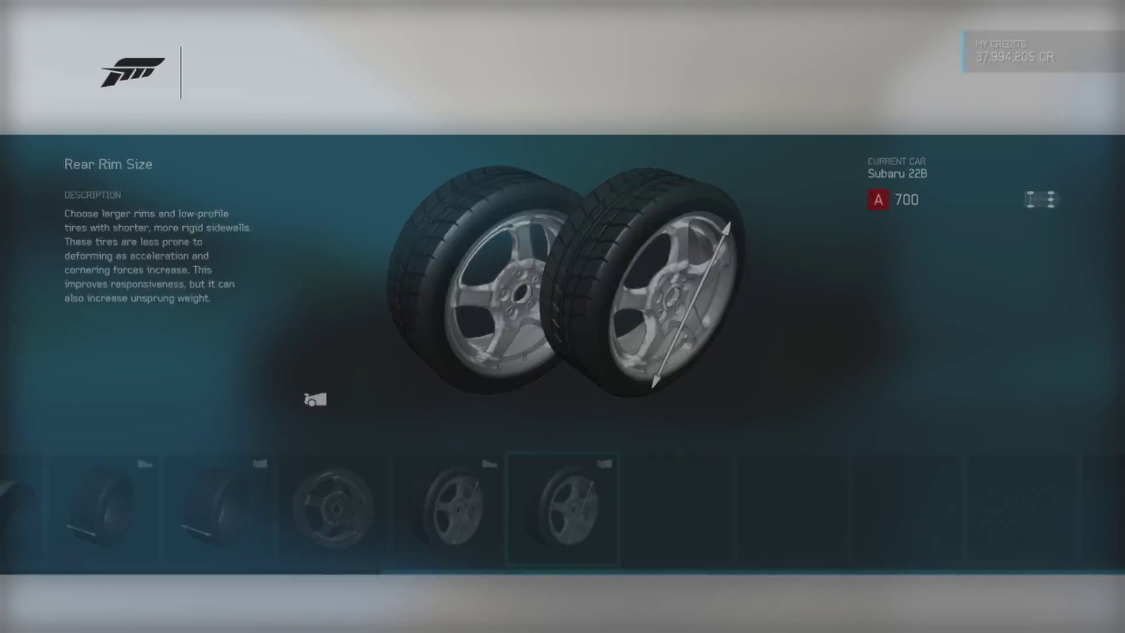
Step: Return to the upgrade categories and open the Drivetrain upgrades
key(Escape)
key(Left)
key(Return)
key(Return)
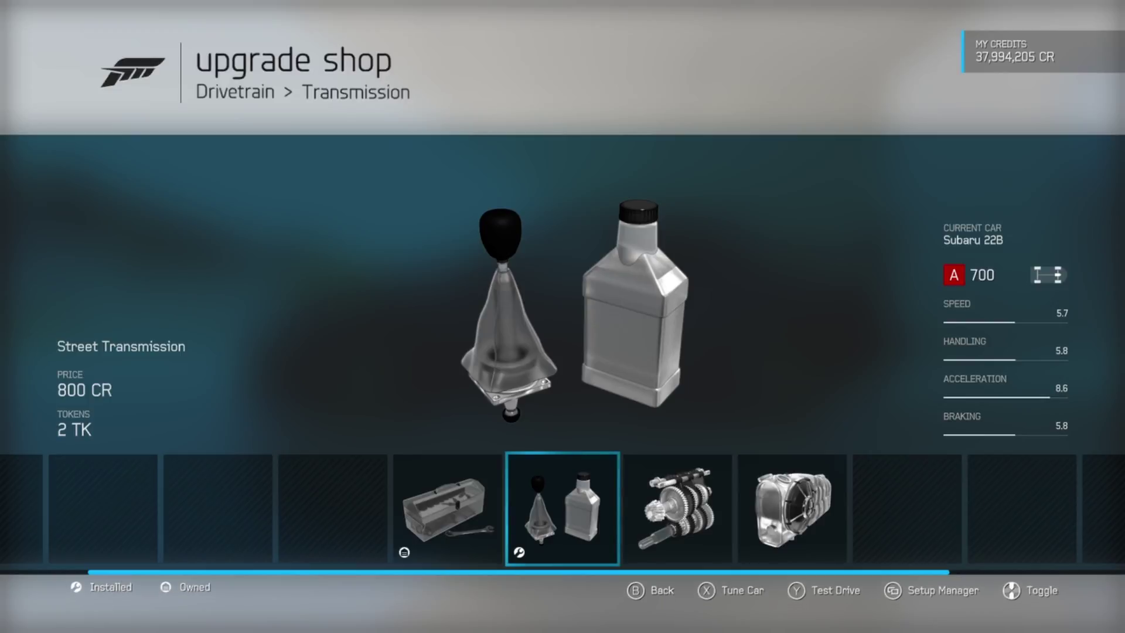
Step: Compare the Sport Transmission with the installed Street Transmission
key(Left)
key(Right)
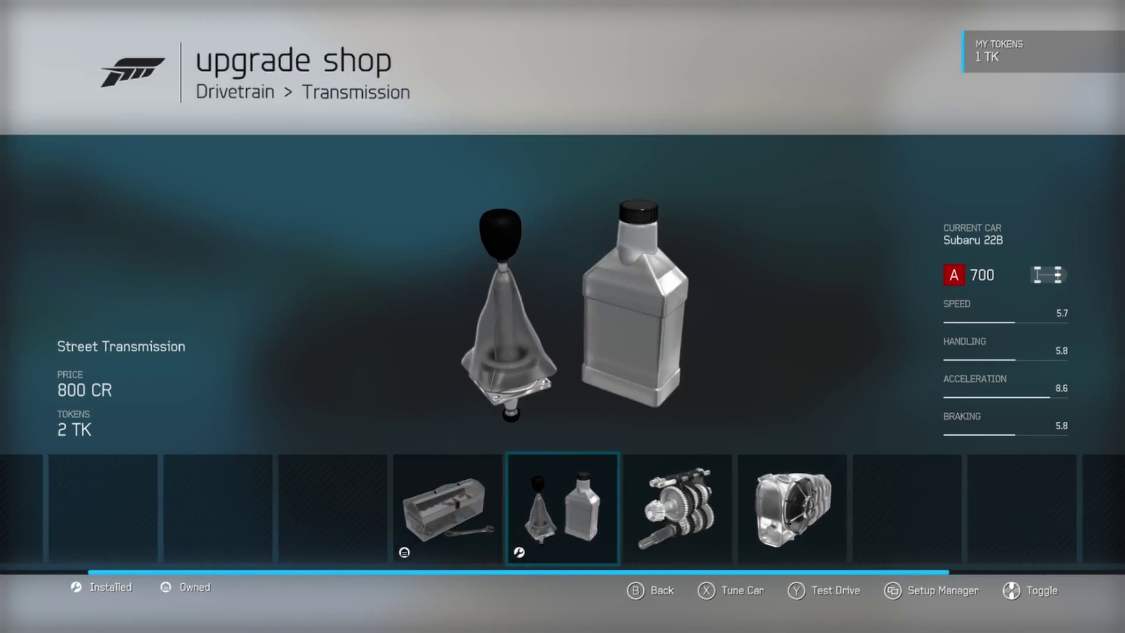
key(Right)
key(Left)
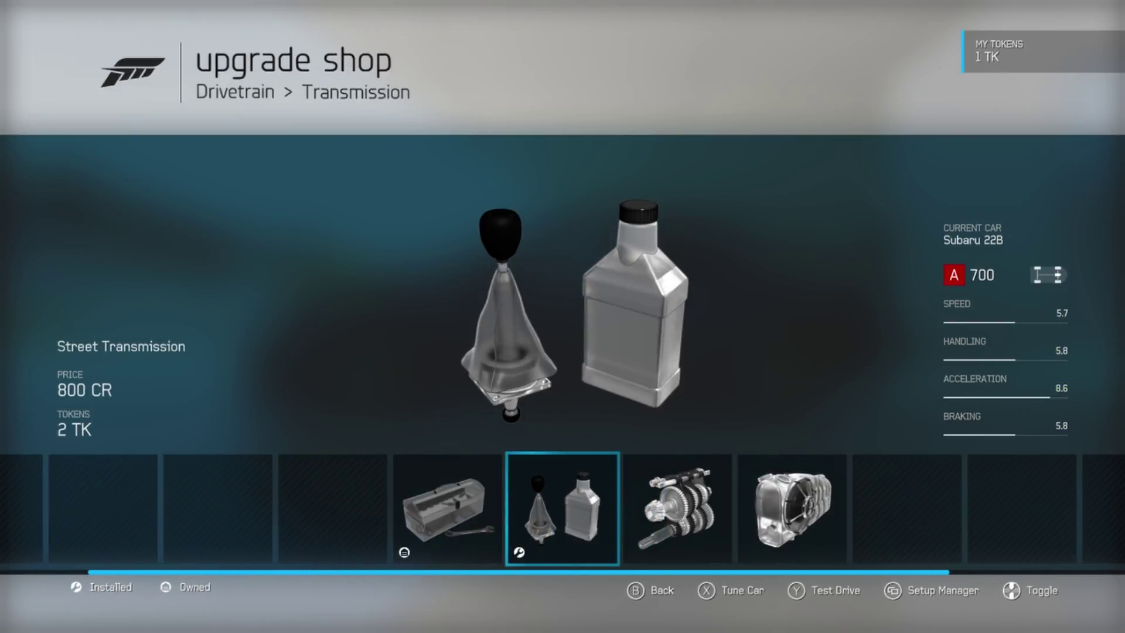
key(Escape)
Step: Review the driveline and differential upgrade options, then return to the main categories
key(Right)
key(Return)
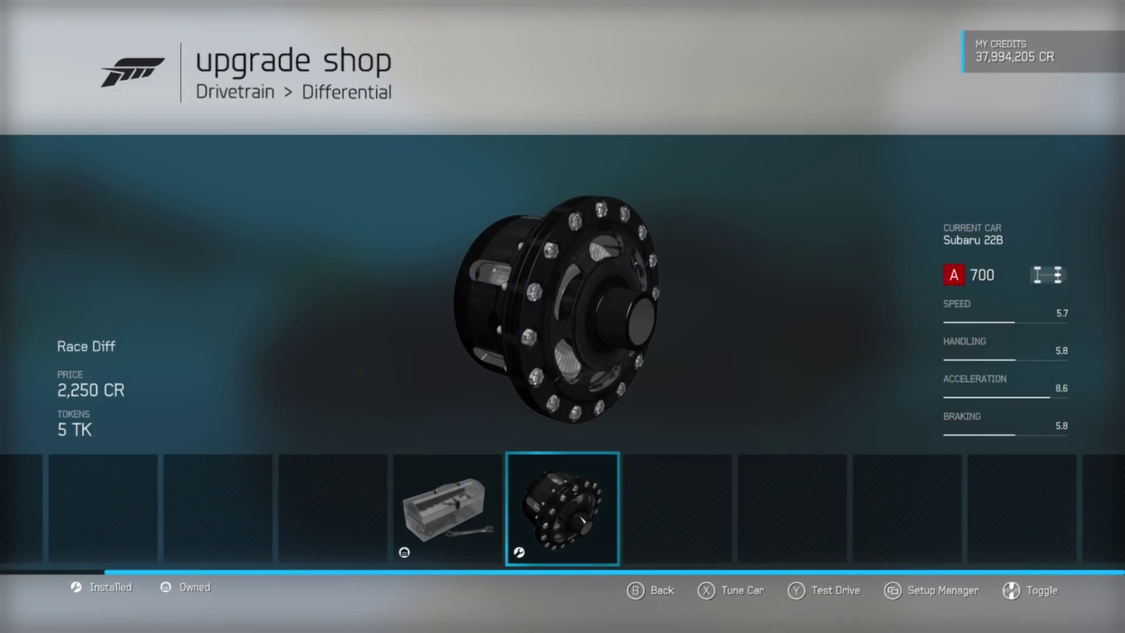
key(Escape)
key(Return)
Step: Check the installed brake and spring-and-damper upgrades
key(Left)
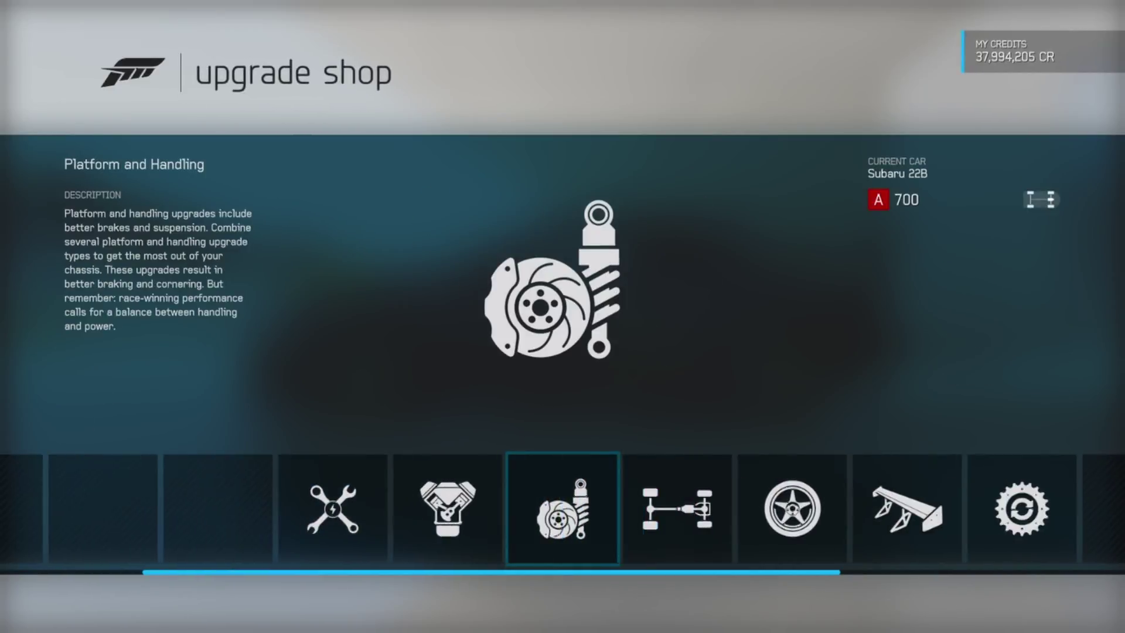
key(Return)
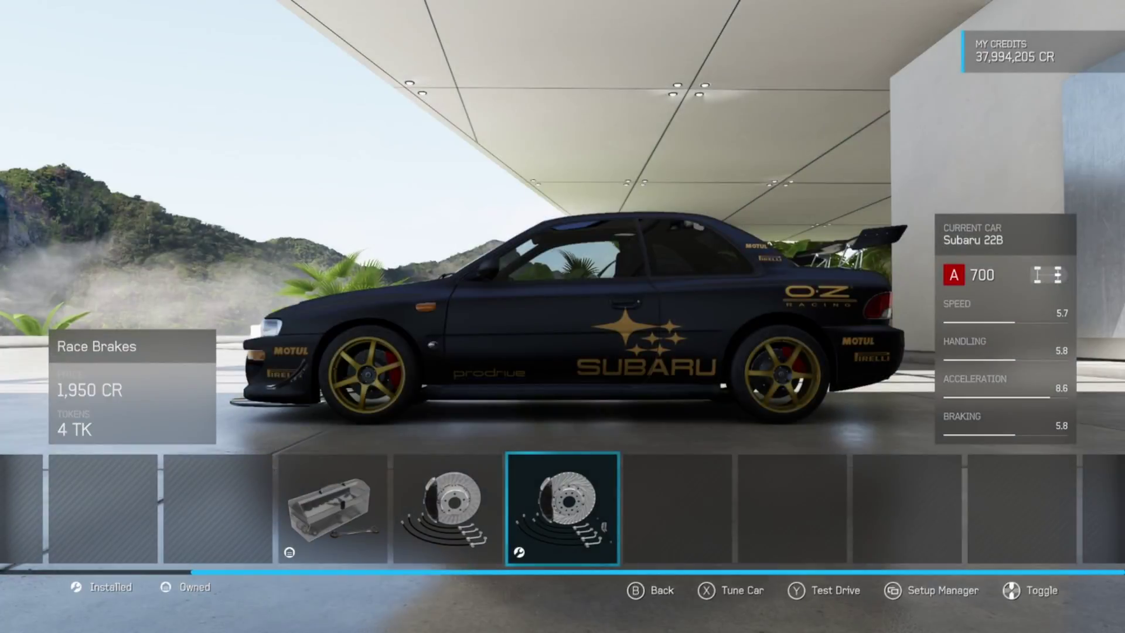
key(Escape)
key(Right)
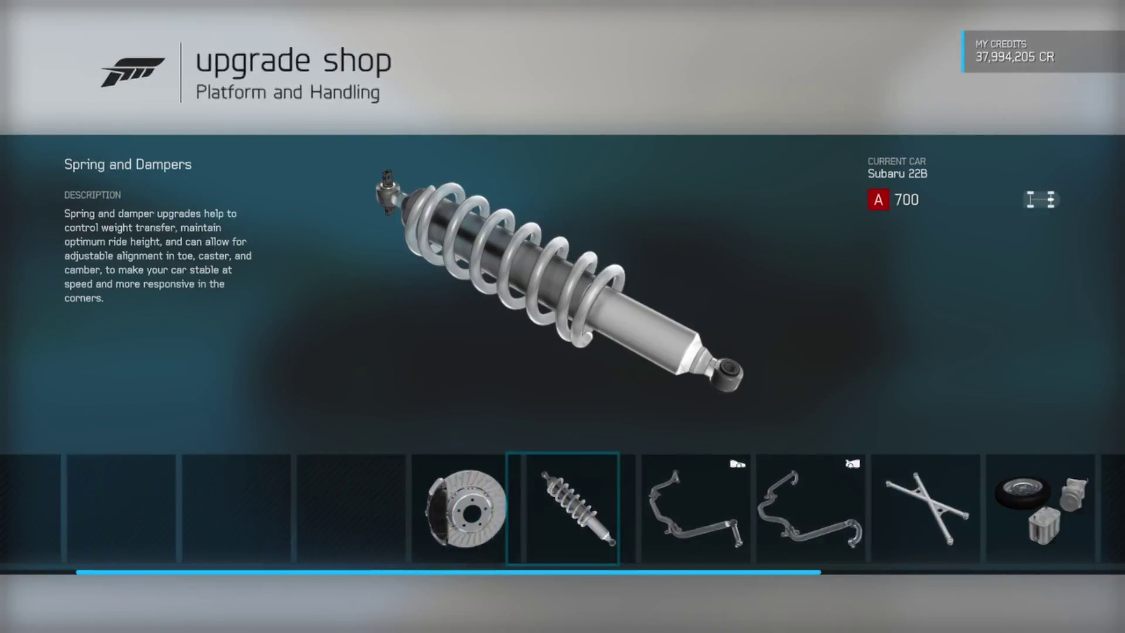
key(Return)
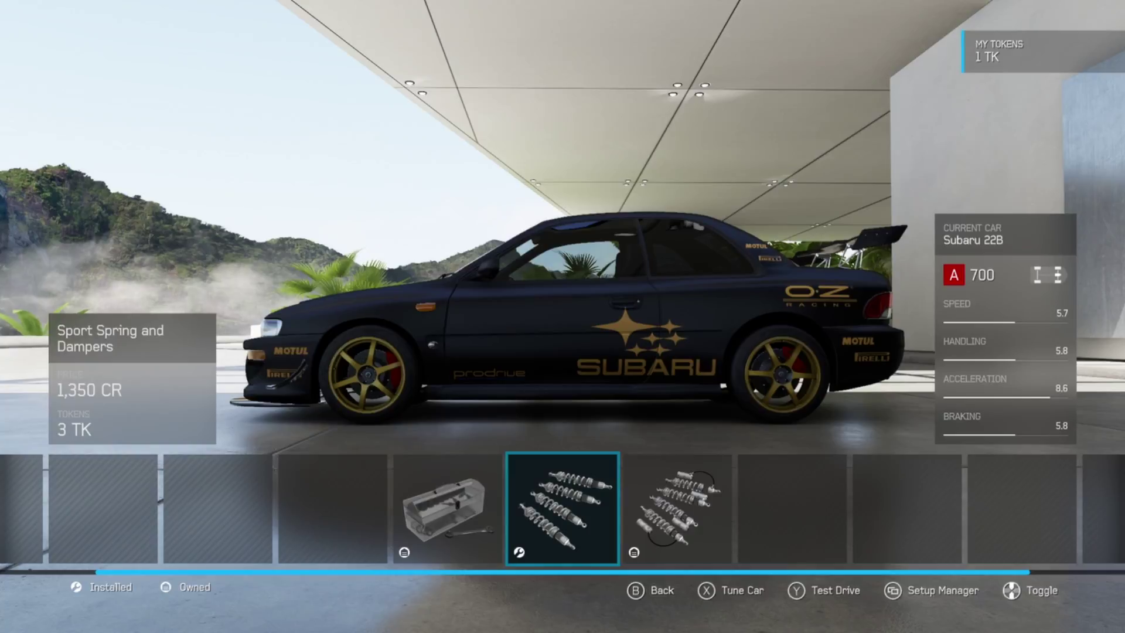
key(Escape)
Step: Check the front and rear anti-roll bar, chassis reinforcement and weight reduction upgrades
key(Right)
key(Return)
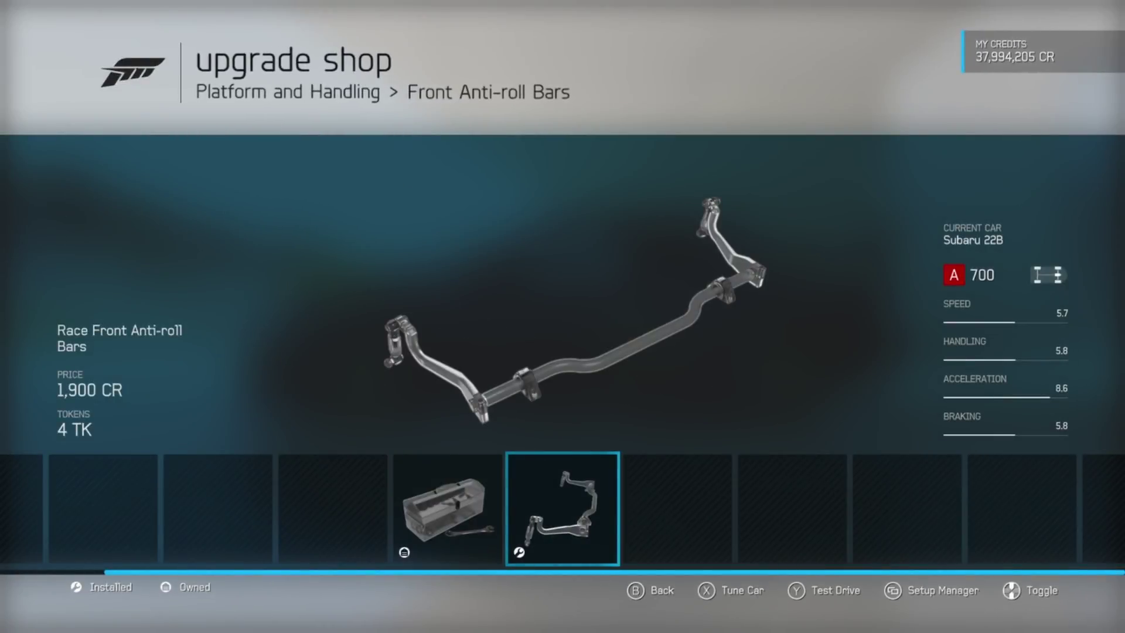
key(Escape)
key(Right)
key(Return)
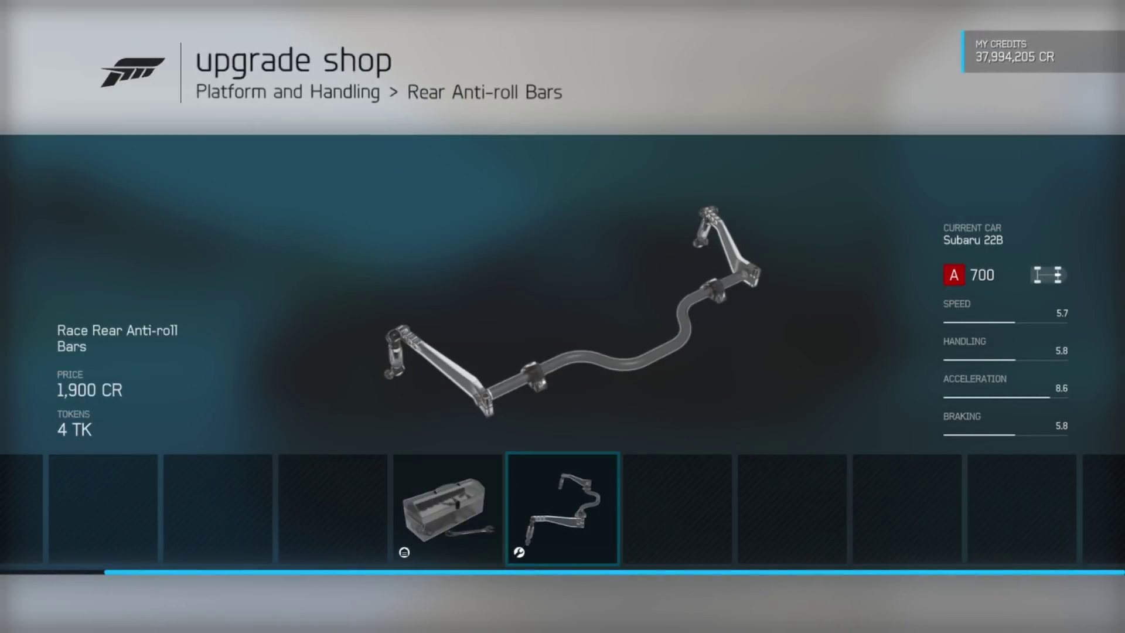
key(Escape)
key(Right)
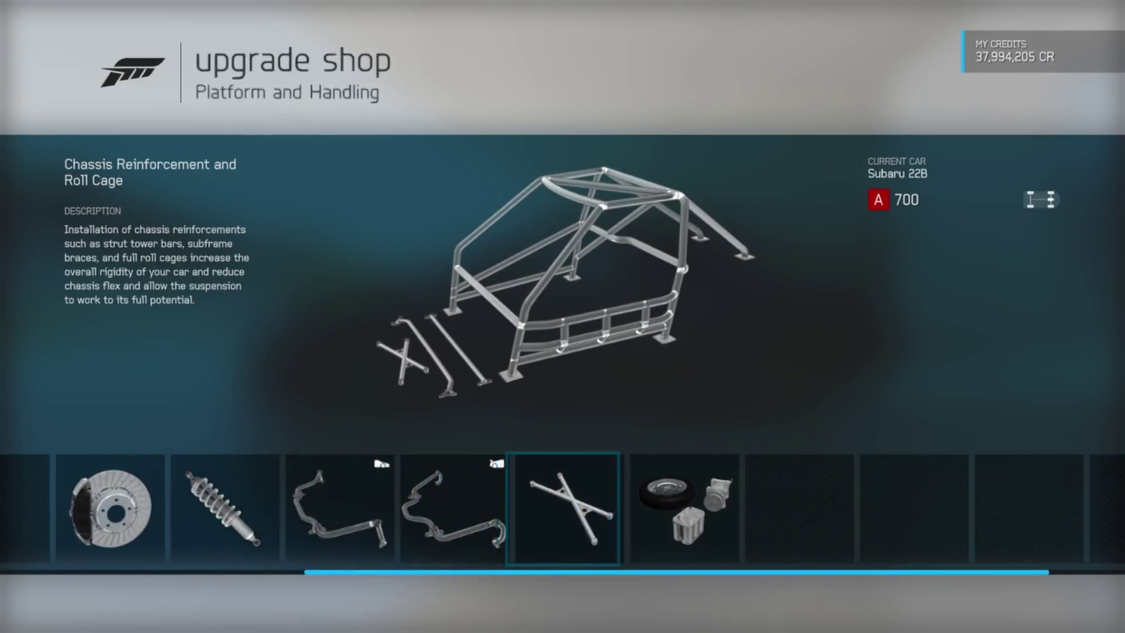
key(Return)
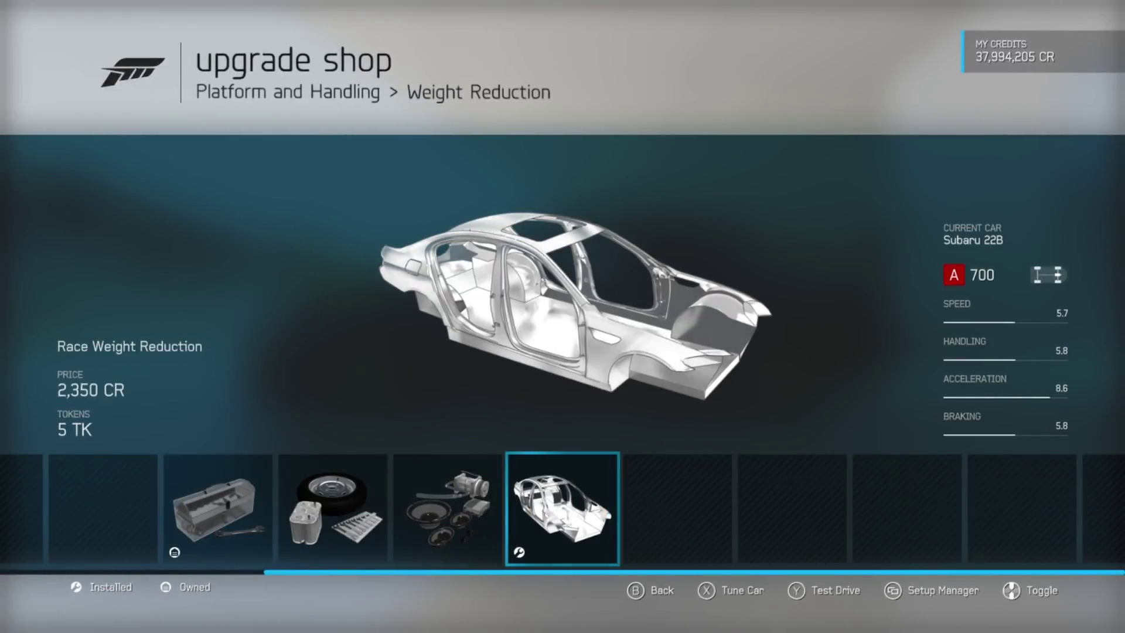
Step: Inspect Remove Restrictors' acceleration, braking, grip, power, torque and weight figures
key(Escape)
key(Escape)
key(Return)
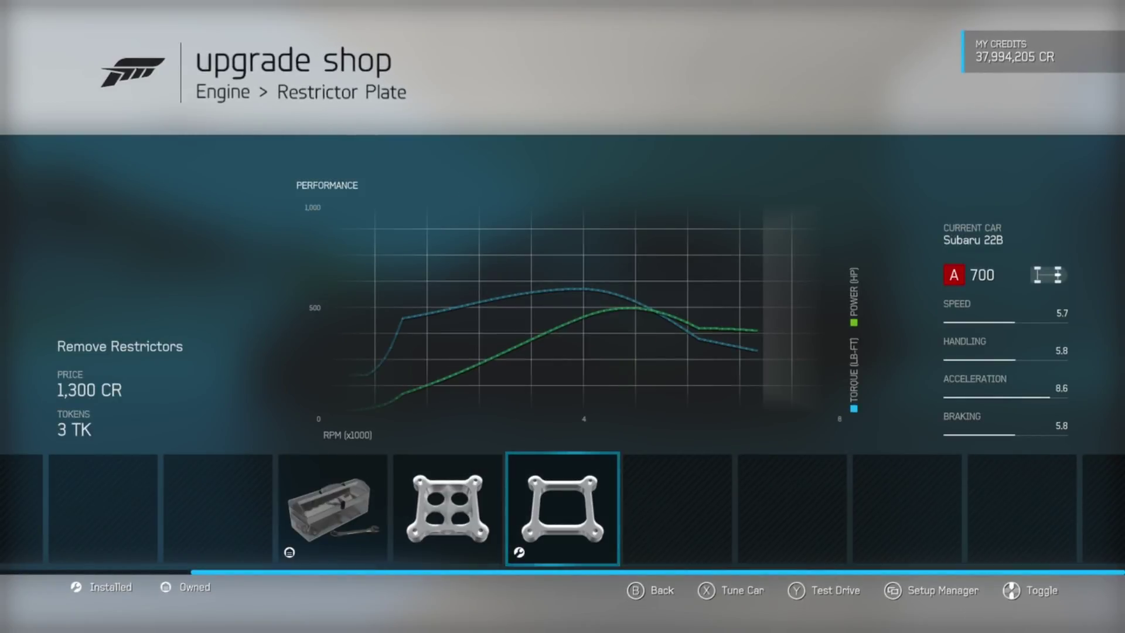
key(t)
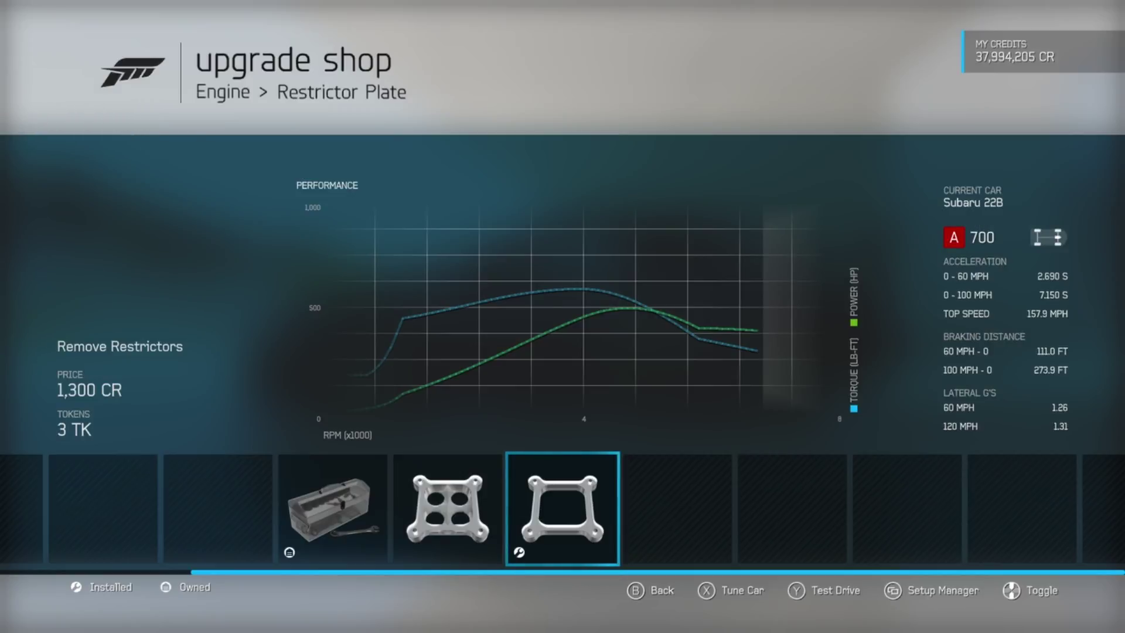
key(t)
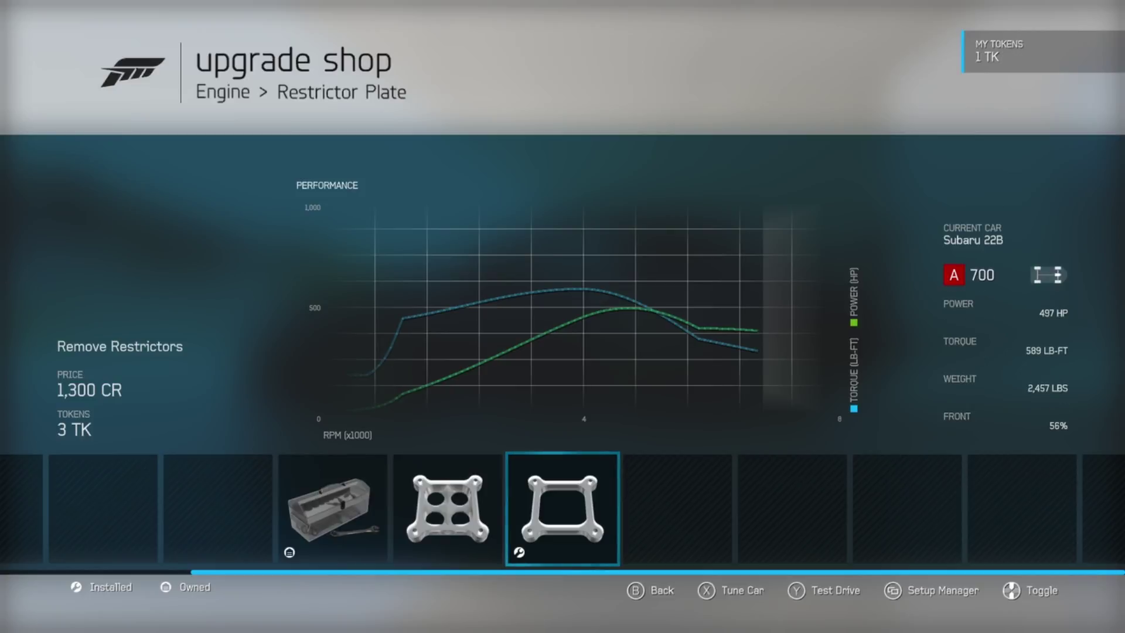
key(Escape)
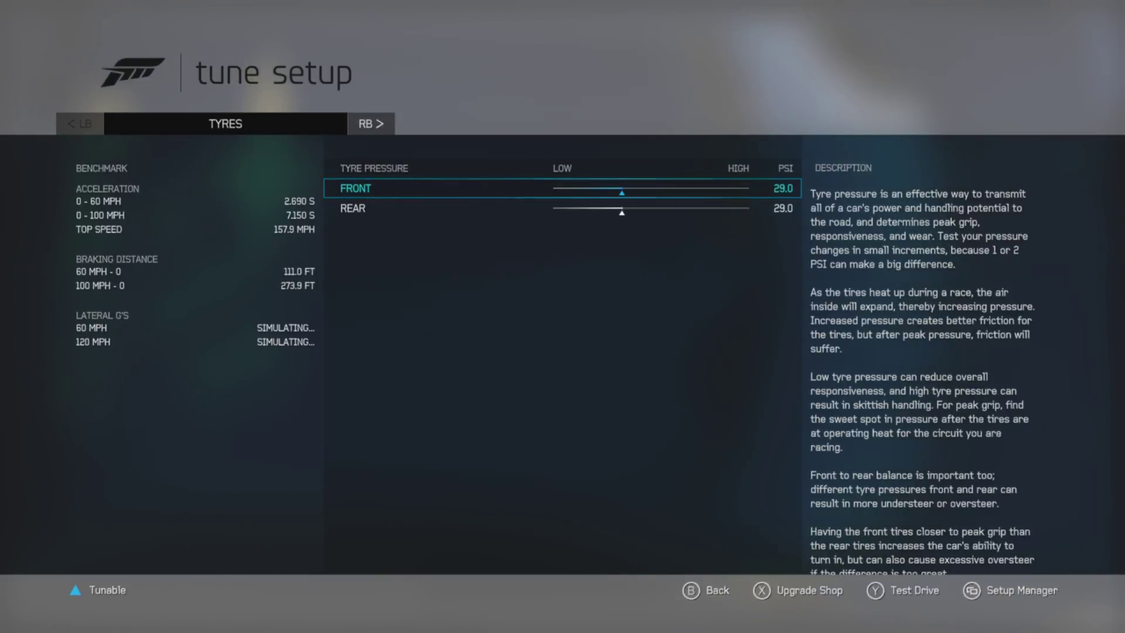
Step: Check 29.0 PSI rear tyre pressure, then page through gearing, alignment, anti-roll bars (1.00/40.00) to springs
key(Down)
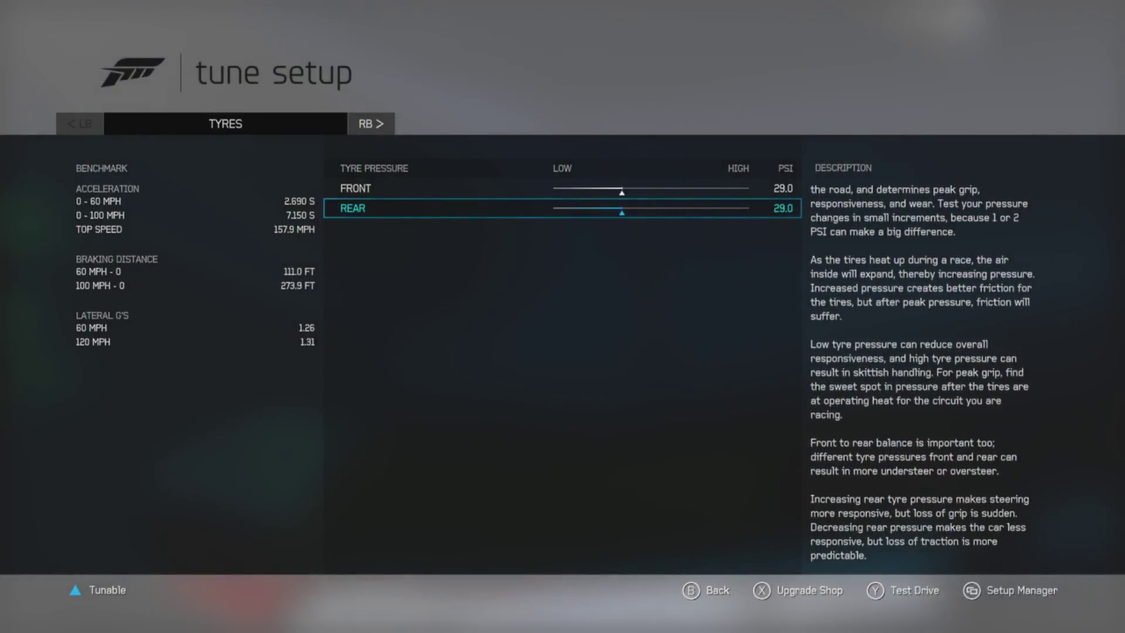
key(e)
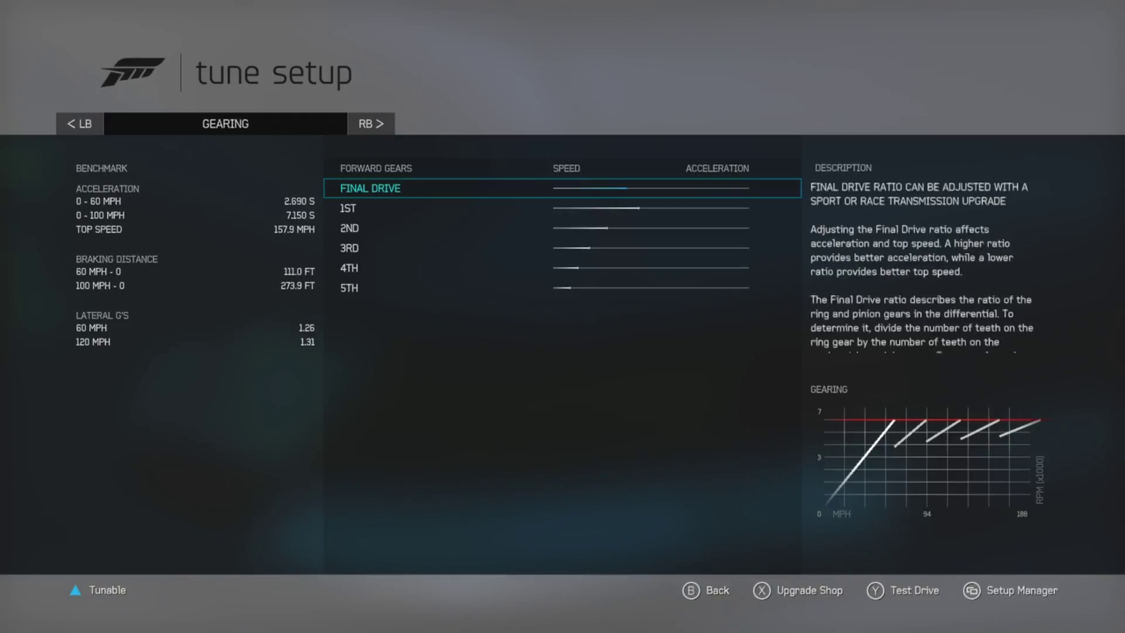
key(e)
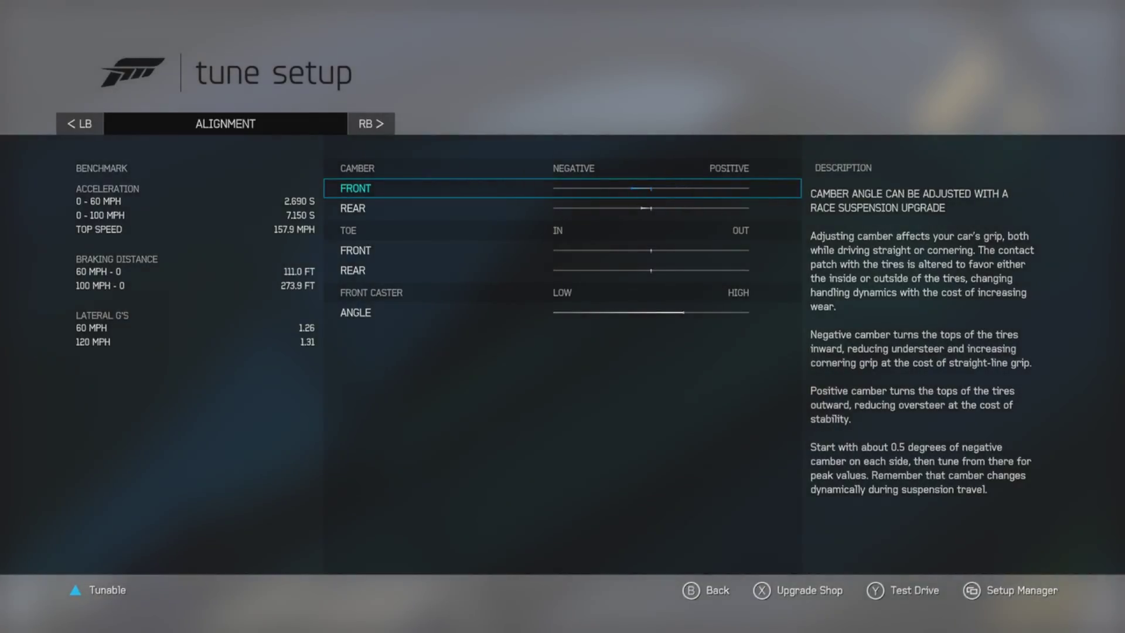
key(e)
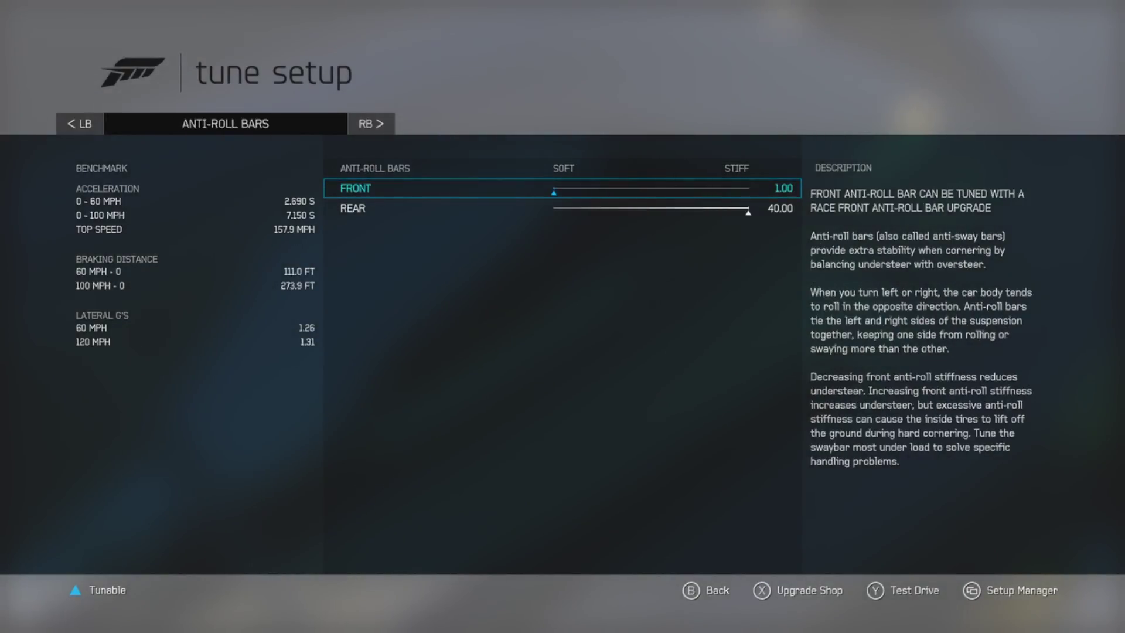
key(Down)
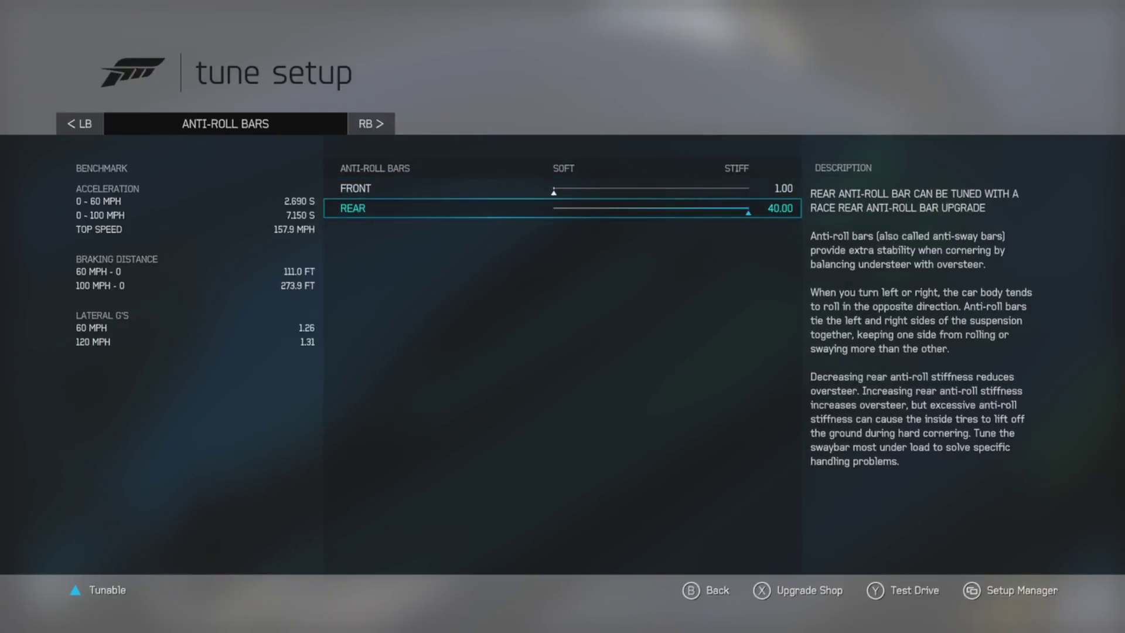
key(e)
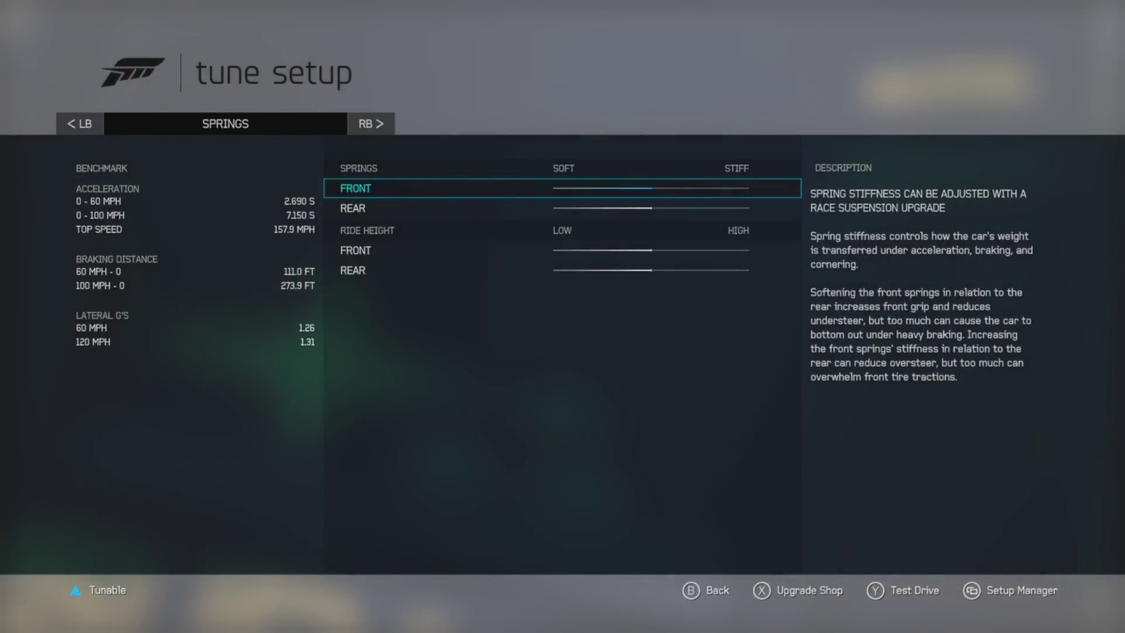
Step: Page past damping, aero (100/200 lb) and brakes (49% balance) to the differential page
key(e)
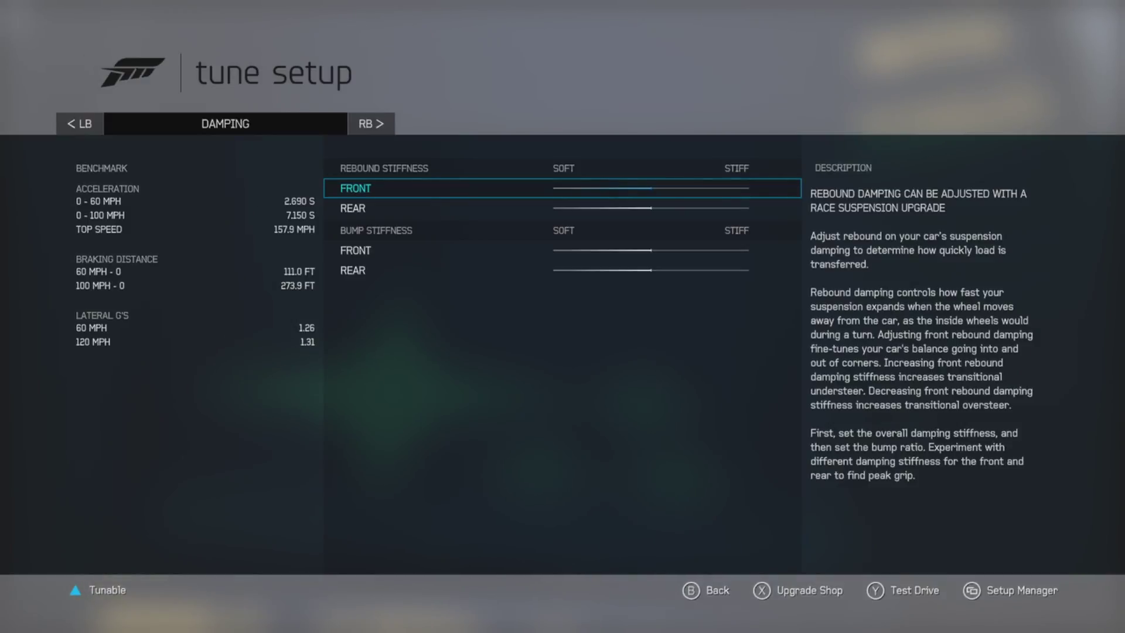
key(e)
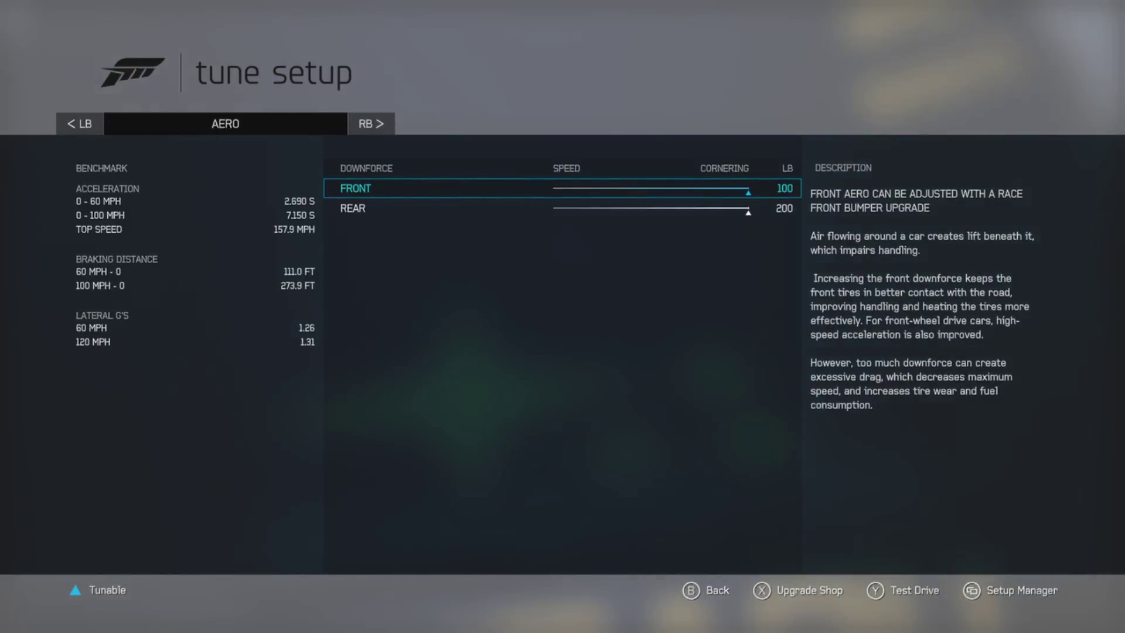
key(e)
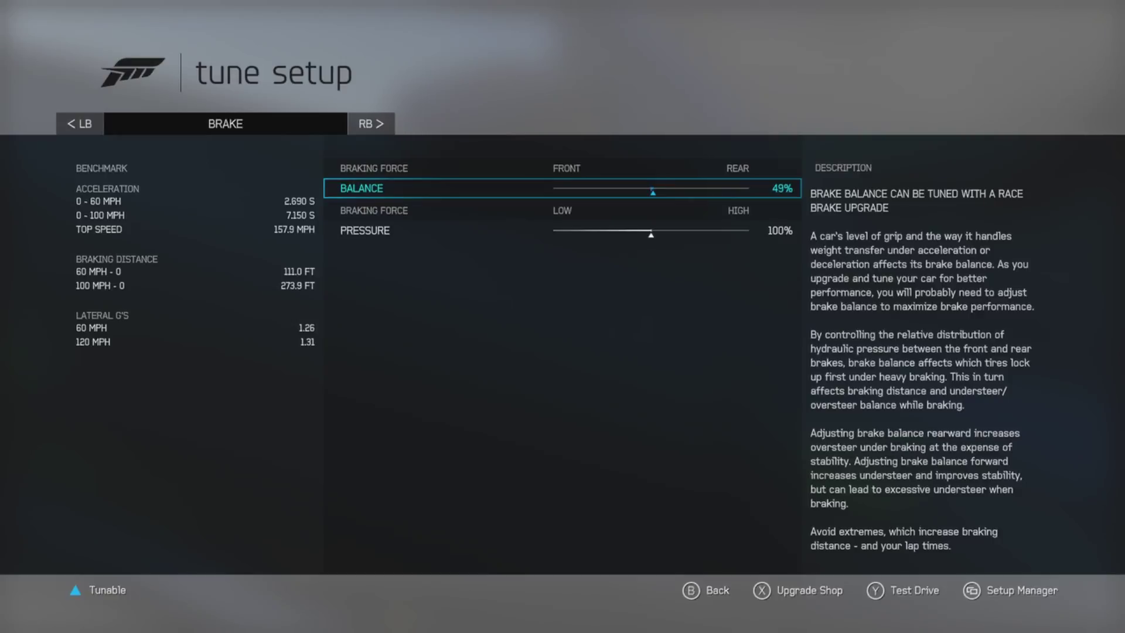
key(e)
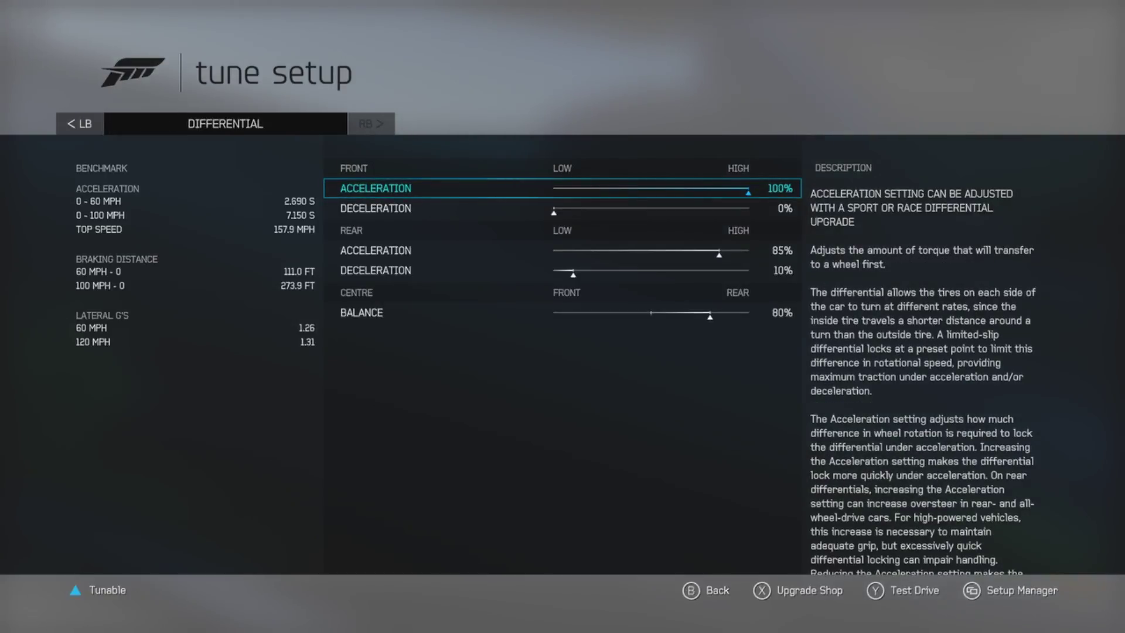